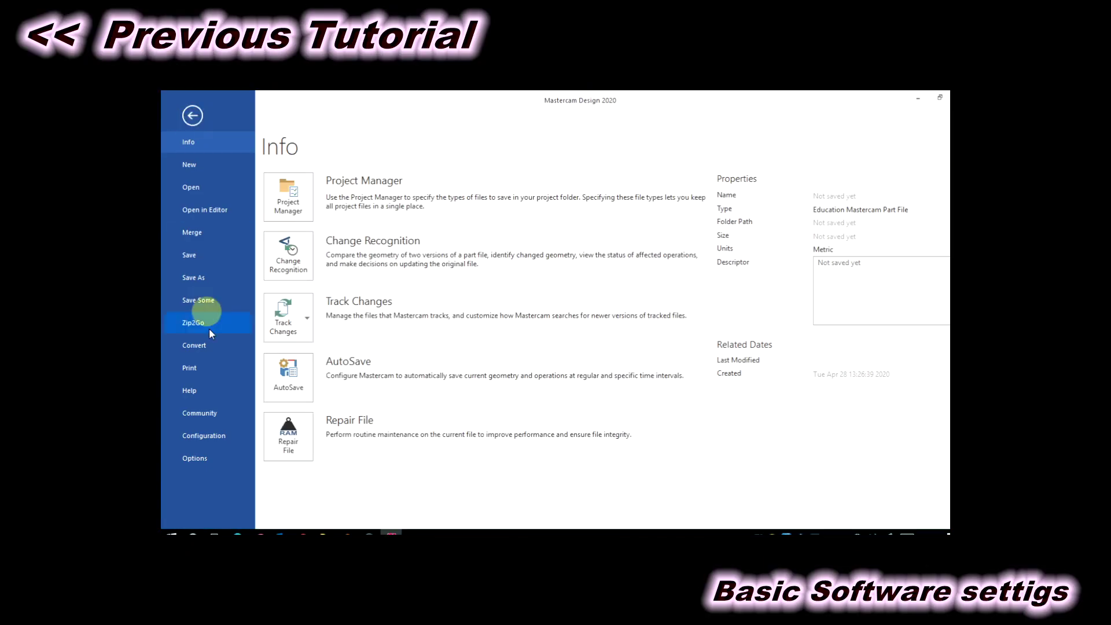
- Enable AutoSave in the system configuration
{"action": "left_click", "coordinate": [211, 436]}
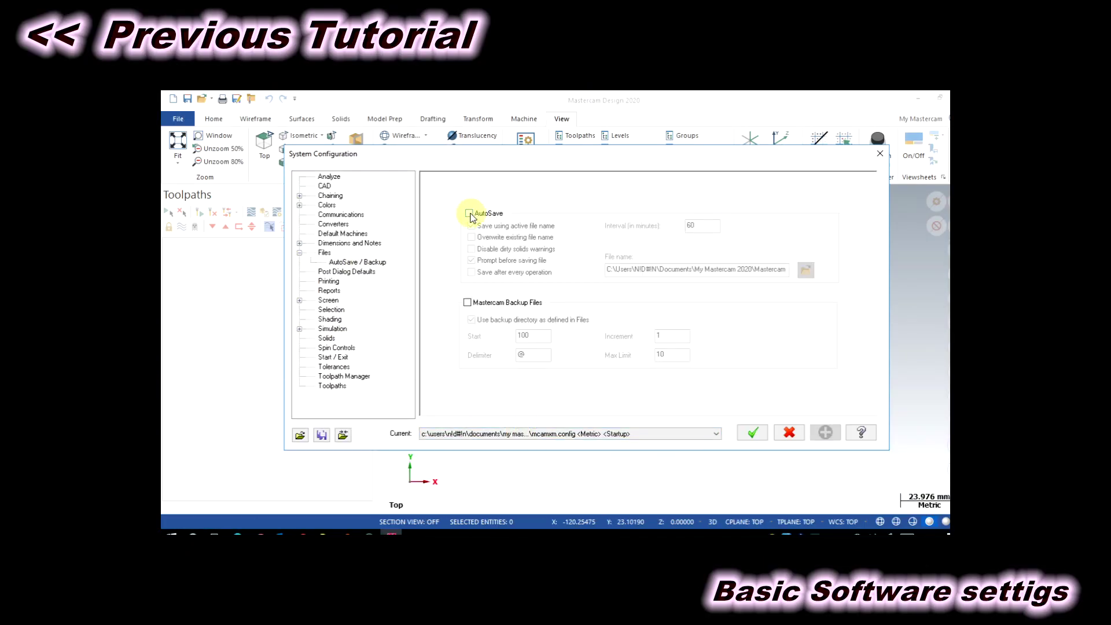
{"action": "left_click", "coordinate": [471, 213]}
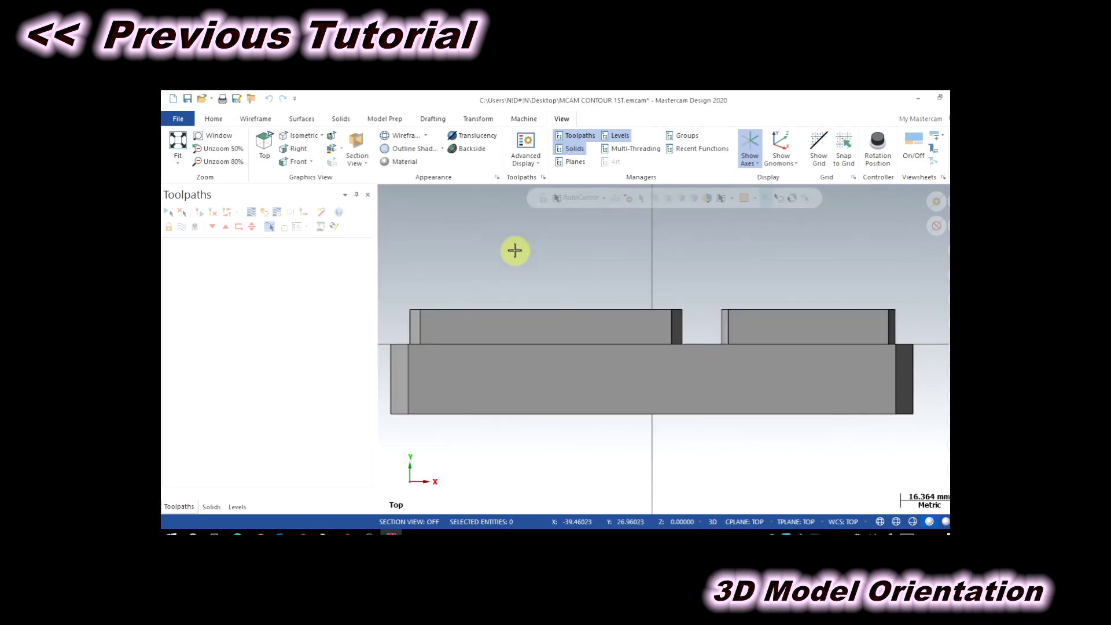
{"action": "right_click", "coordinate": [514, 250]}
{"action": "left_click", "coordinate": [579, 339]}
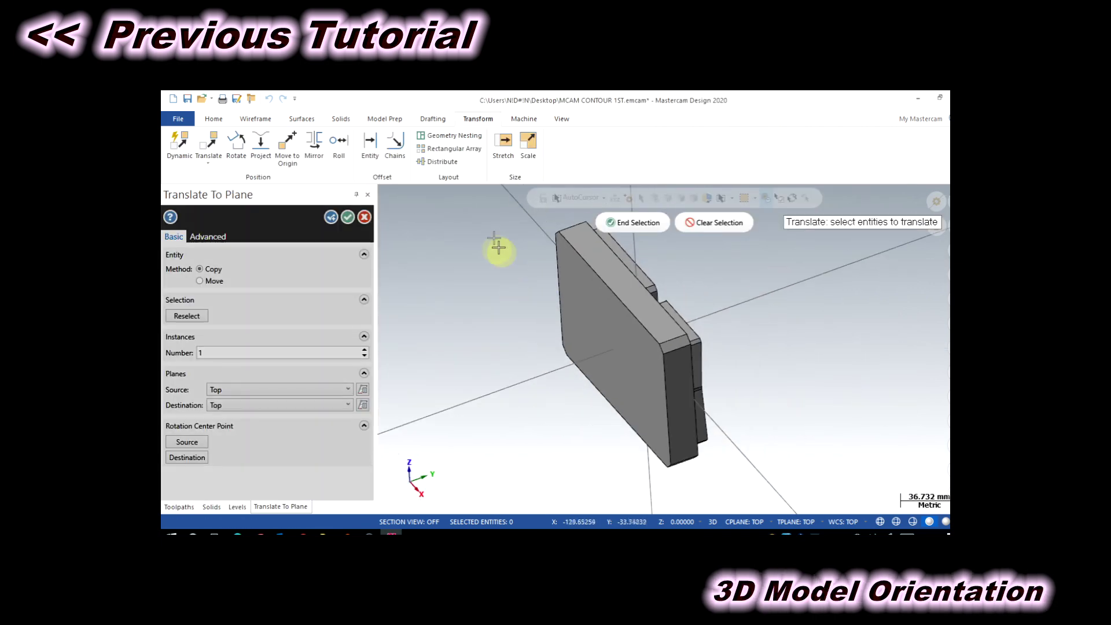
- Move the solid from the Back plane to Top and add a bounding box around it
{"action": "left_click_drag", "start_coordinate": [488, 212], "coordinate": [746, 450]}
{"action": "key", "text": "Return"}
{"action": "left_click", "coordinate": [278, 389]}
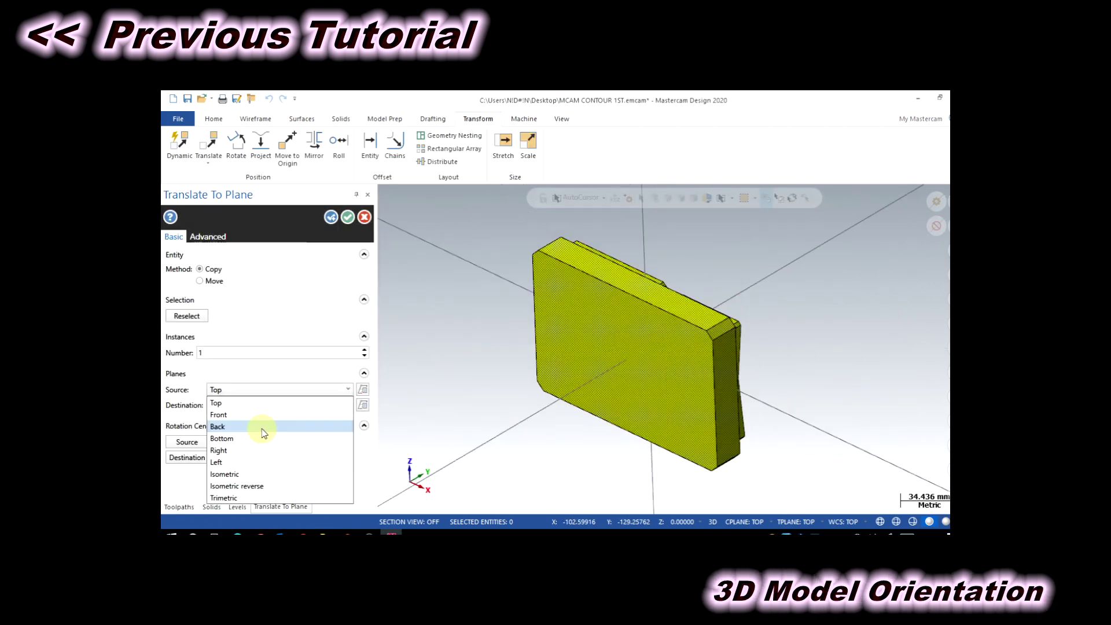
{"action": "left_click", "coordinate": [260, 426]}
{"action": "left_click", "coordinate": [200, 280]}
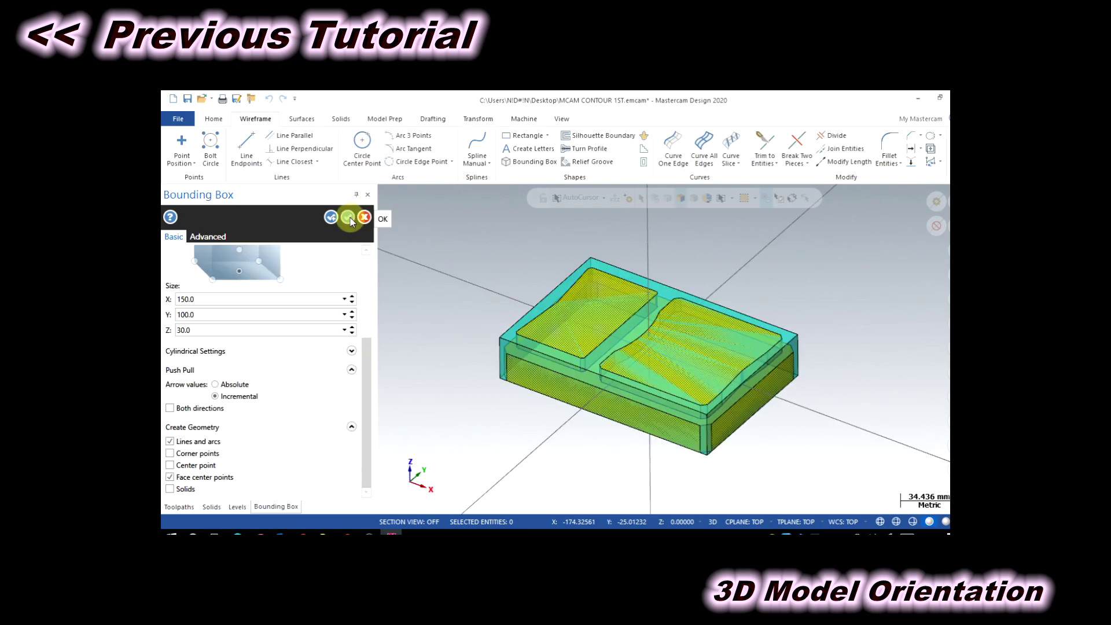
{"action": "left_click", "coordinate": [347, 217]}
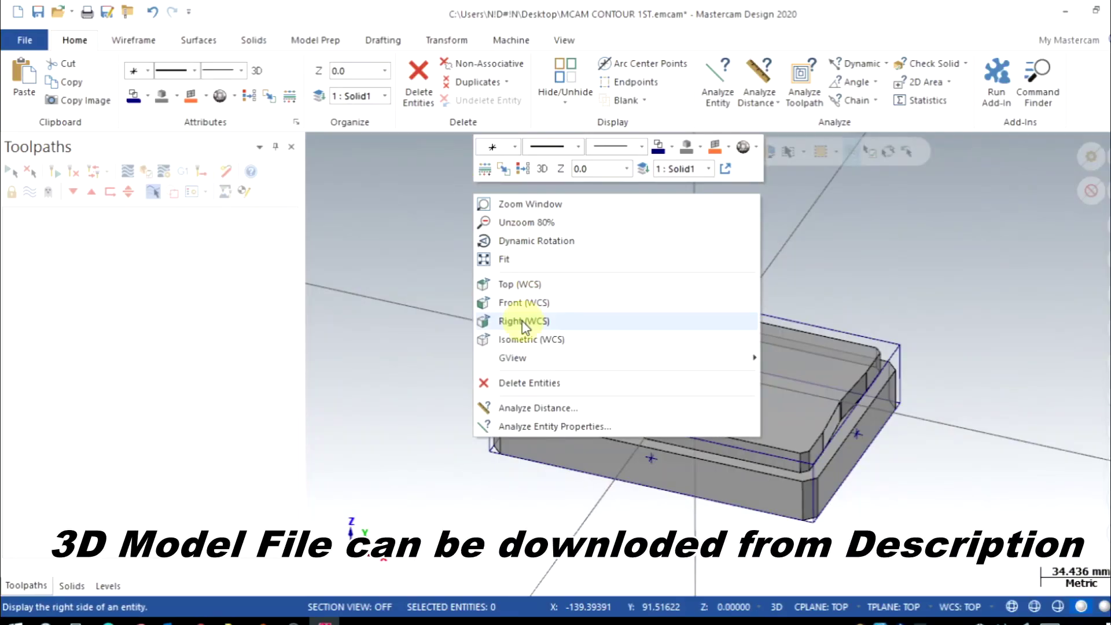
- Inspect the part from the Top, Front and Isometric views
{"action": "left_click", "coordinate": [528, 284]}
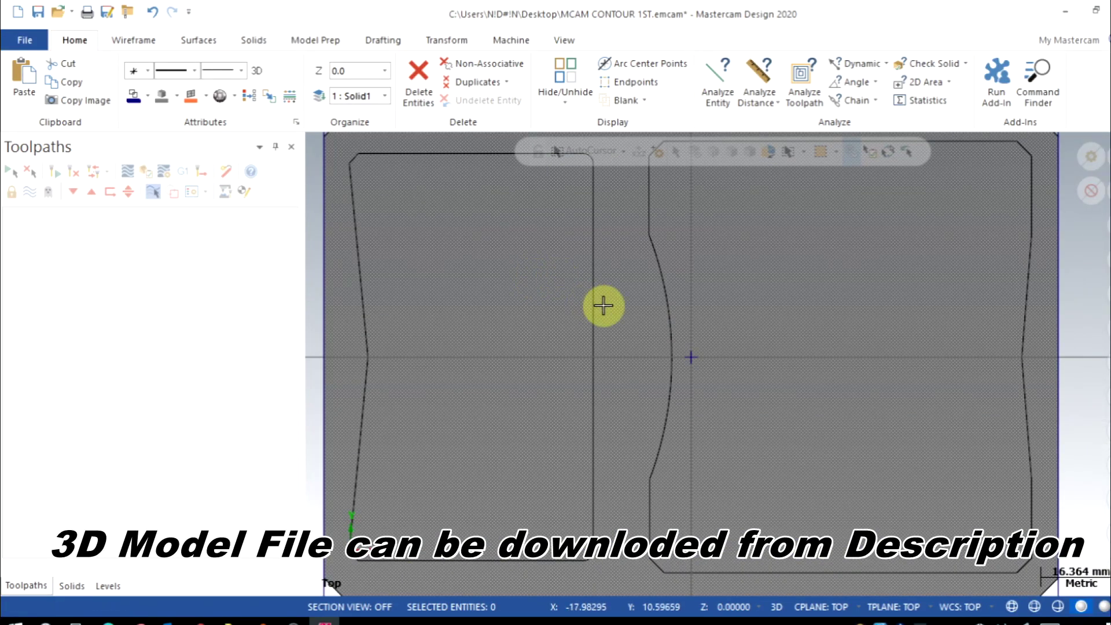
{"action": "right_click", "coordinate": [961, 248]}
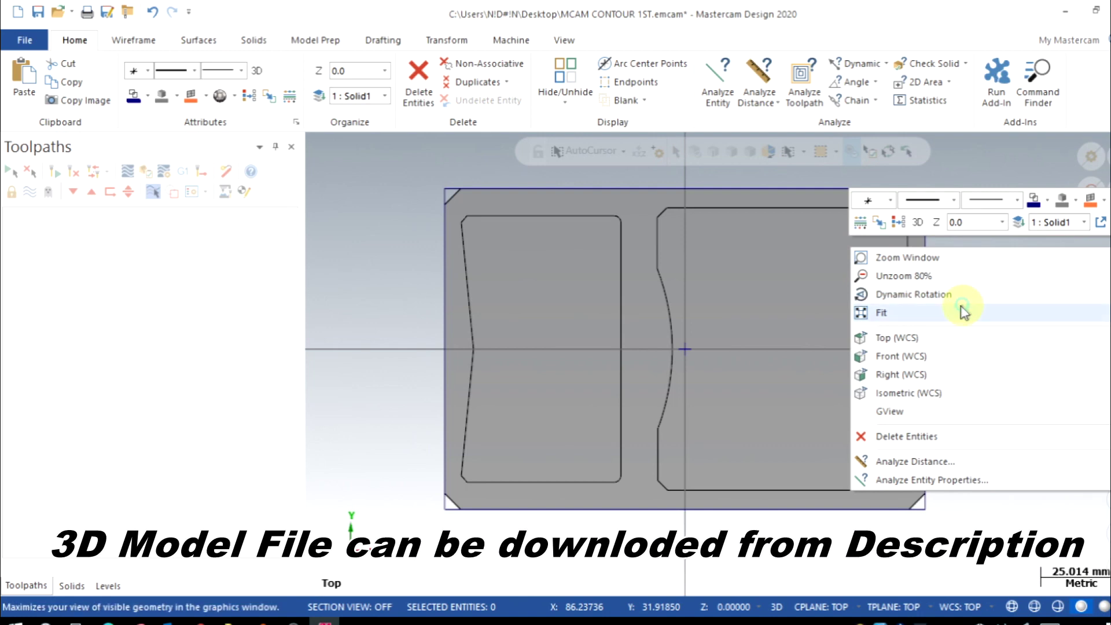
{"action": "left_click", "coordinate": [907, 354]}
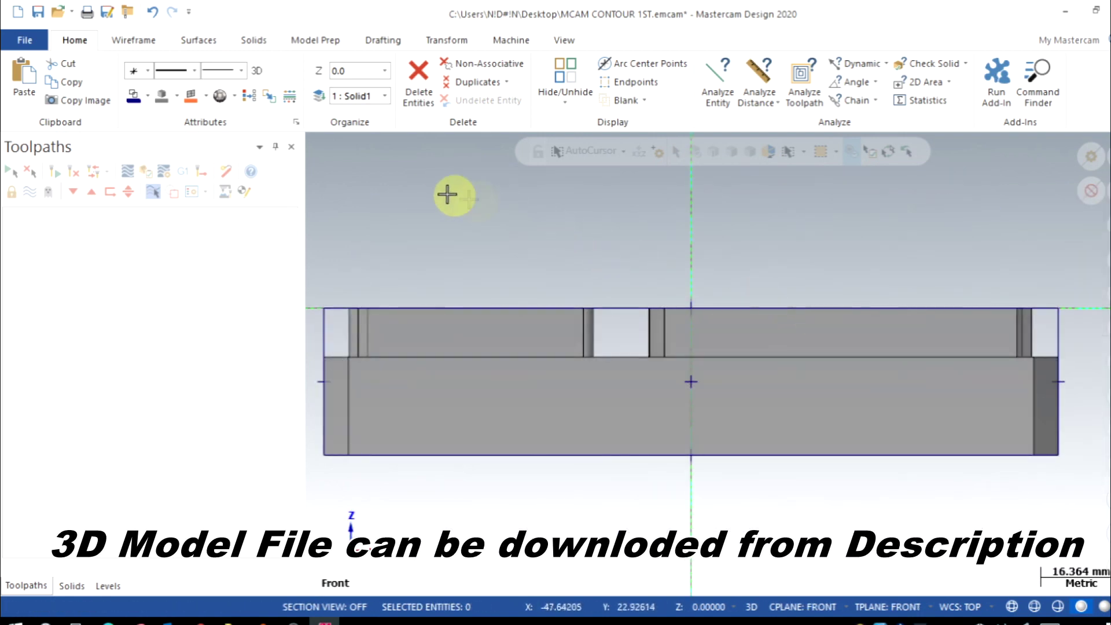
{"action": "scroll", "coordinate": [642, 255], "scroll_direction": "down", "scroll_amount": 2}
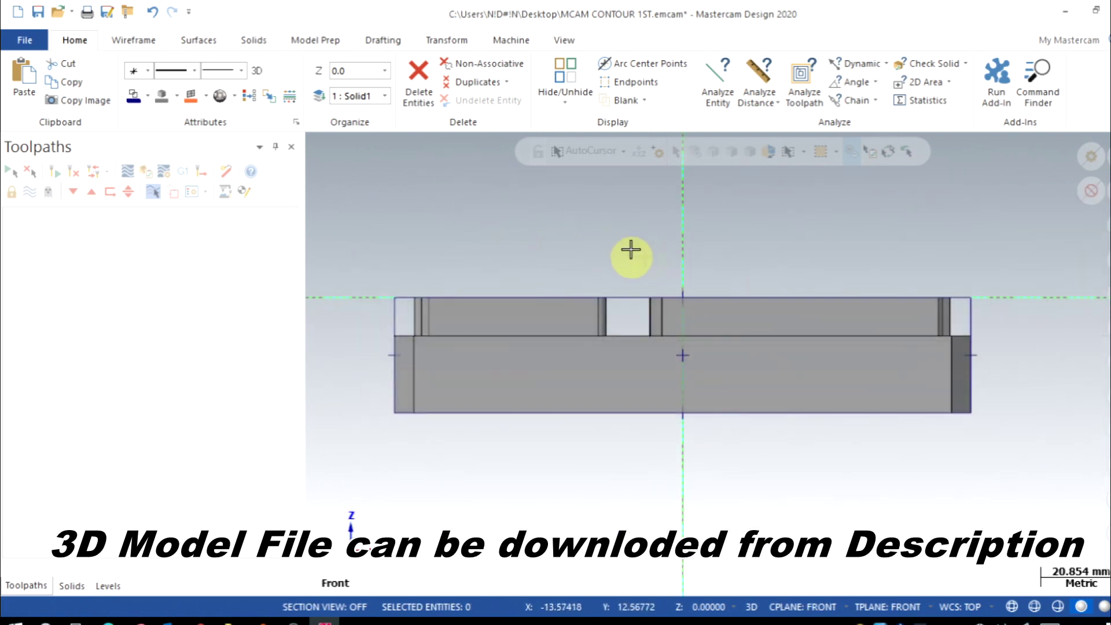
{"action": "right_click", "coordinate": [547, 212]}
{"action": "left_click", "coordinate": [596, 357]}
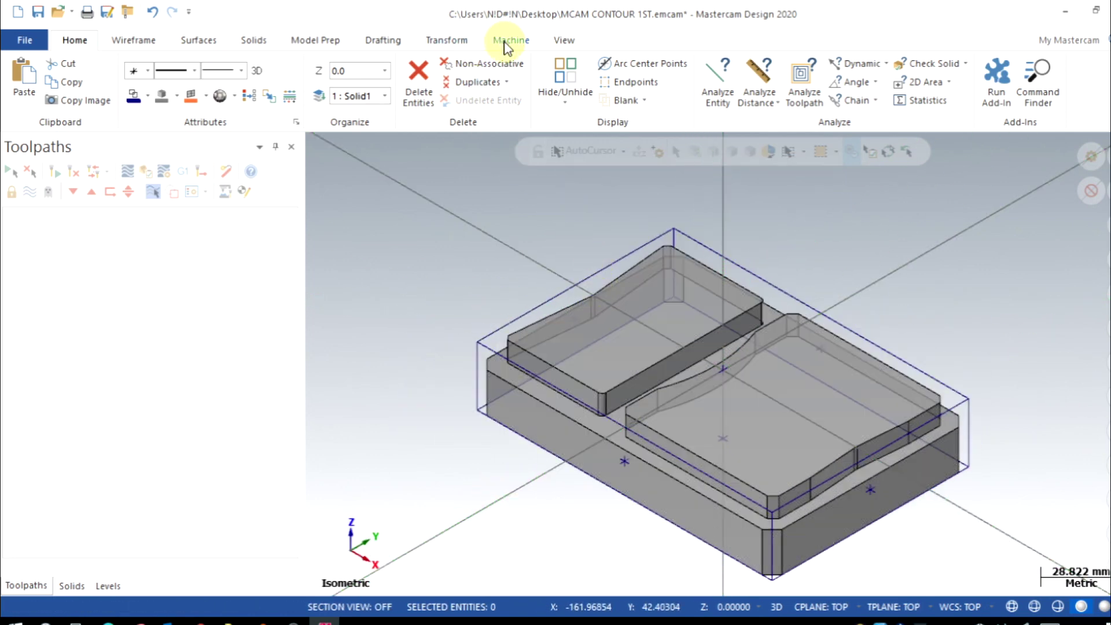
- Assign the Default mill machine to the part
{"action": "left_click", "coordinate": [507, 41]}
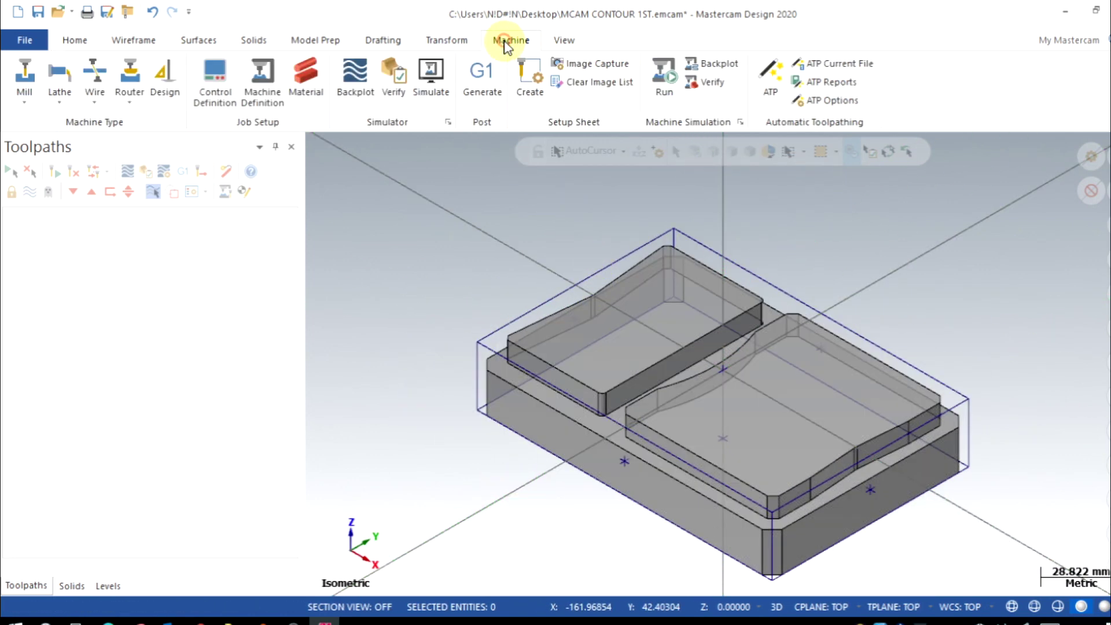
{"action": "left_click", "coordinate": [28, 96]}
{"action": "left_click", "coordinate": [35, 123]}
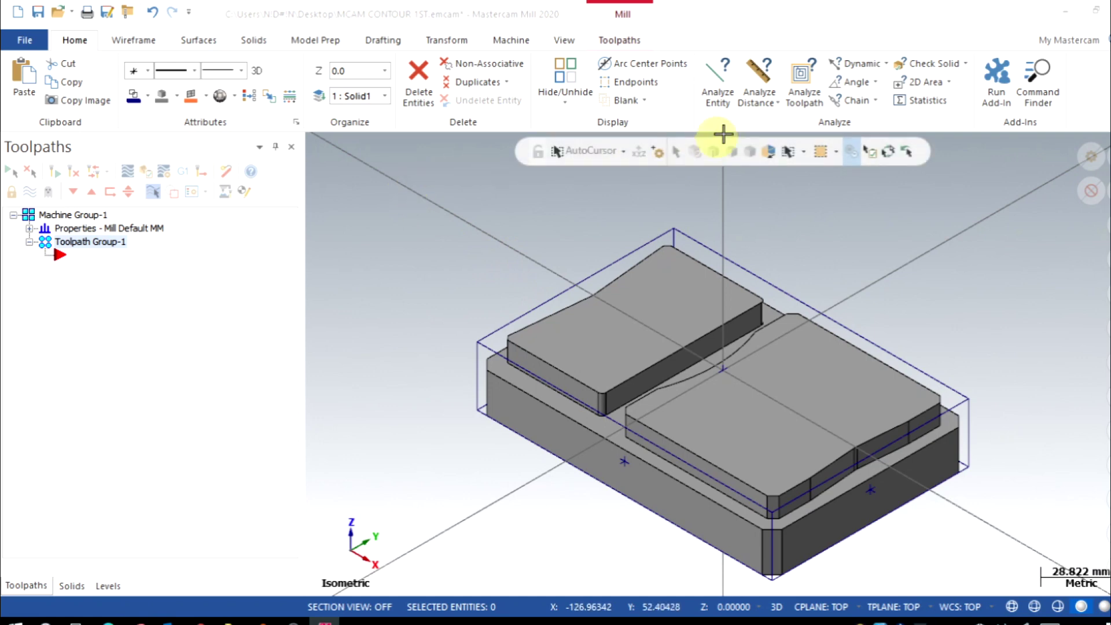
{"action": "right_click", "coordinate": [418, 196]}
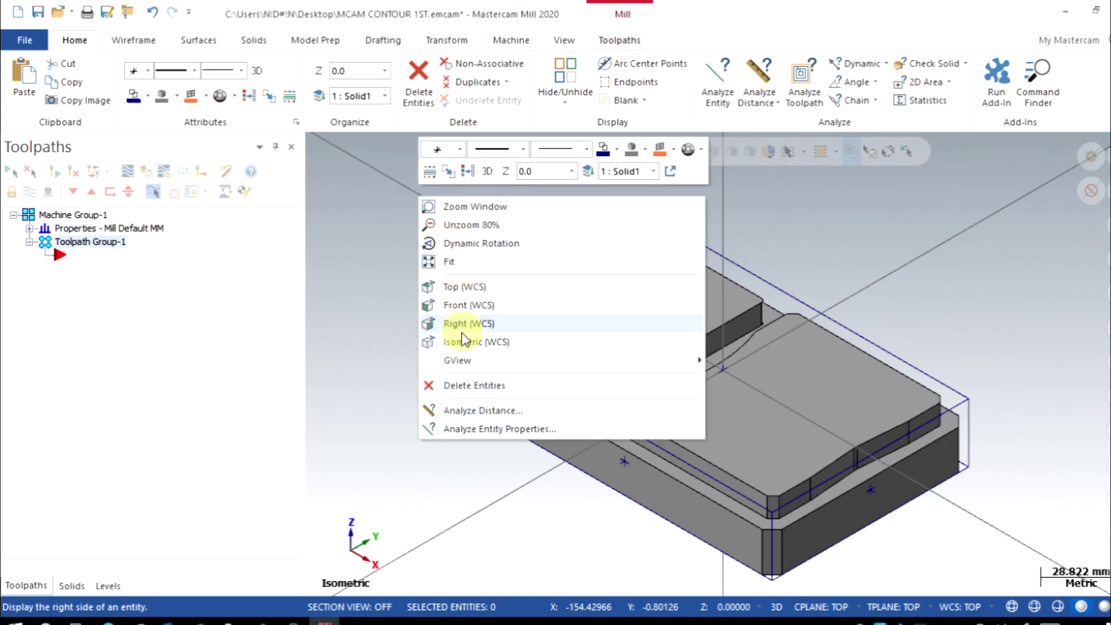
- From the Top view, measure 11.539 mm between the left boss edge and the right boss arc
{"action": "left_click", "coordinate": [461, 287]}
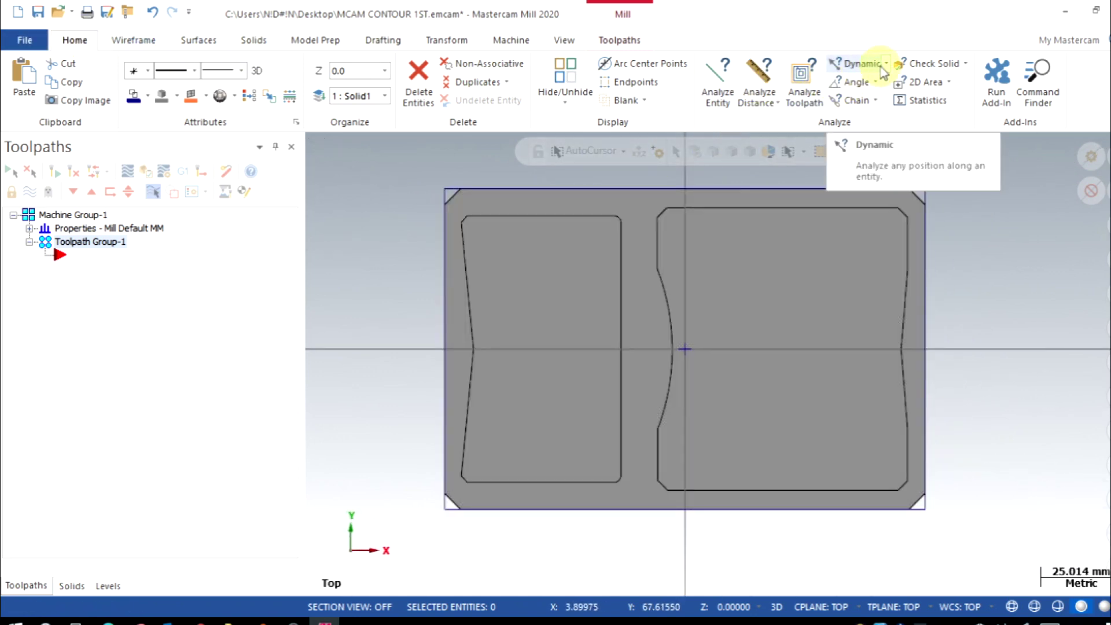
{"action": "left_click", "coordinate": [765, 101]}
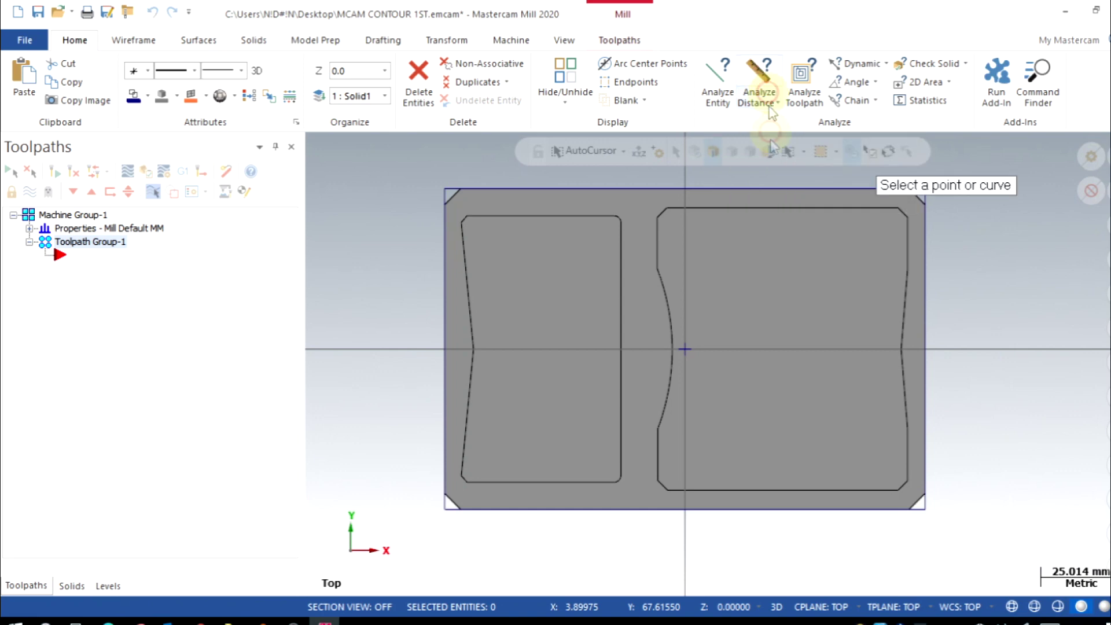
{"action": "left_click", "coordinate": [617, 442]}
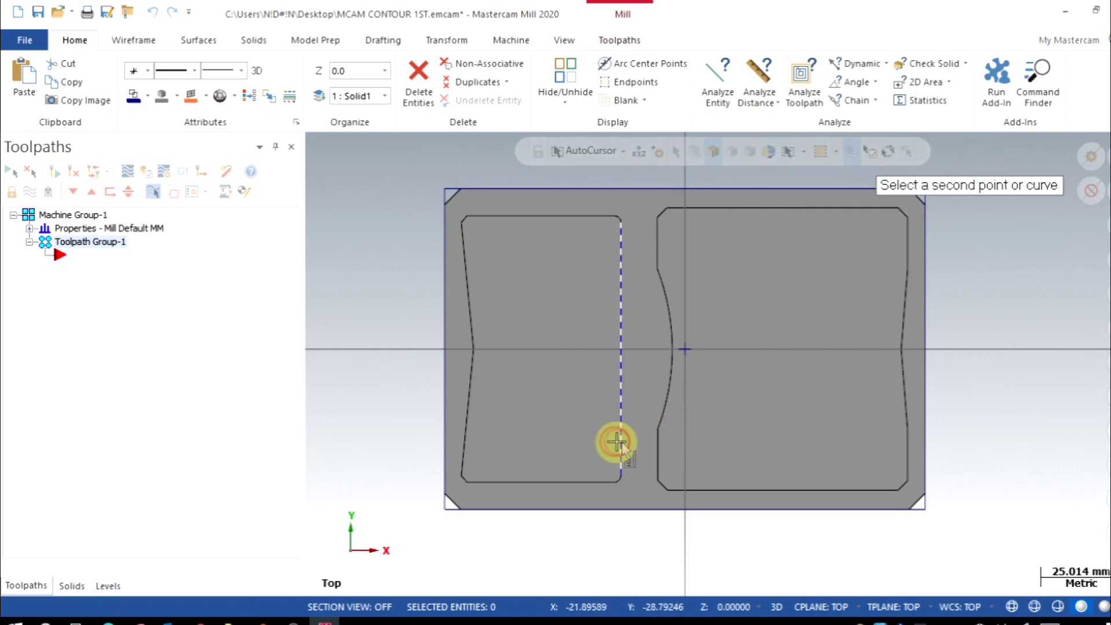
{"action": "left_click", "coordinate": [655, 443]}
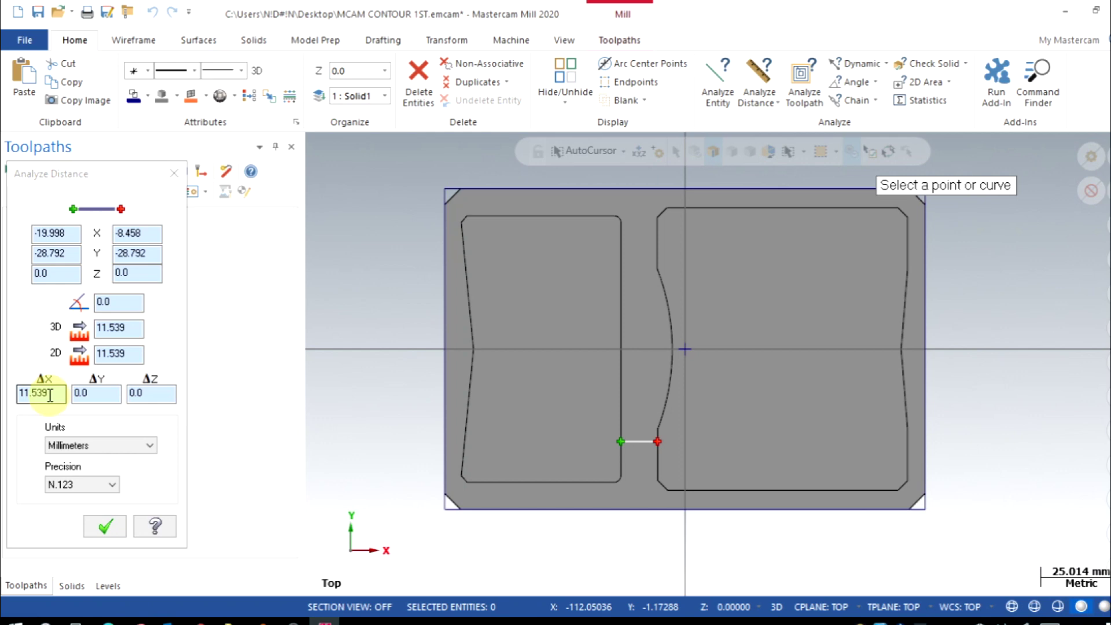
{"action": "left_click", "coordinate": [105, 527]}
{"action": "middle_click_drag", "start_coordinate": [753, 321], "coordinate": [873, 141]}
- Check the position of the left boss's bottom edge, reading Z -10.0
{"action": "left_click", "coordinate": [887, 63]}
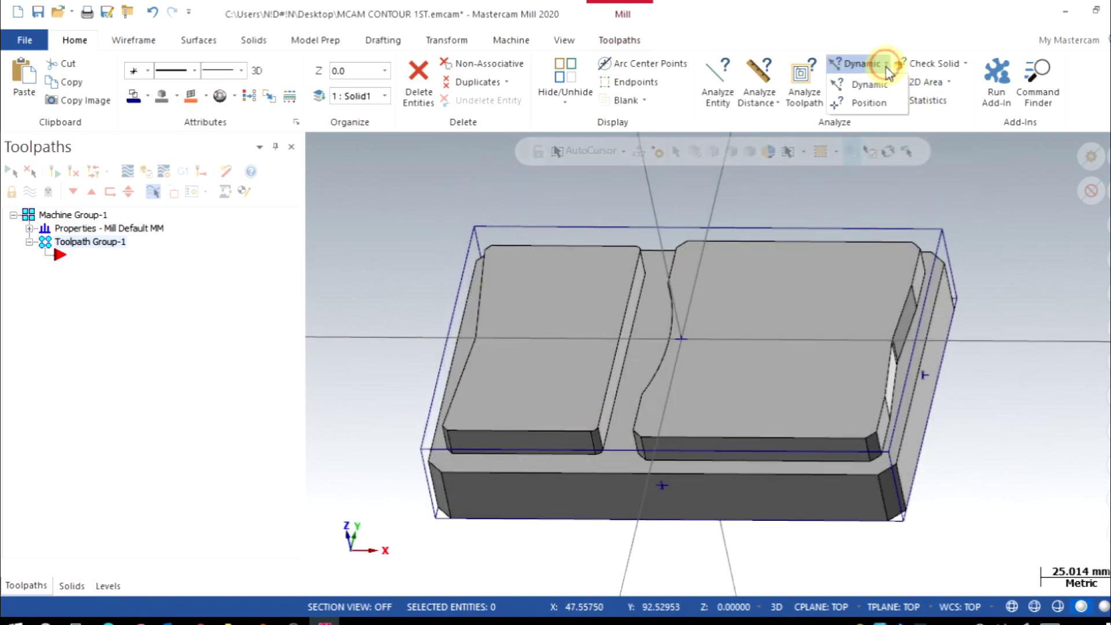
{"action": "left_click", "coordinate": [884, 111]}
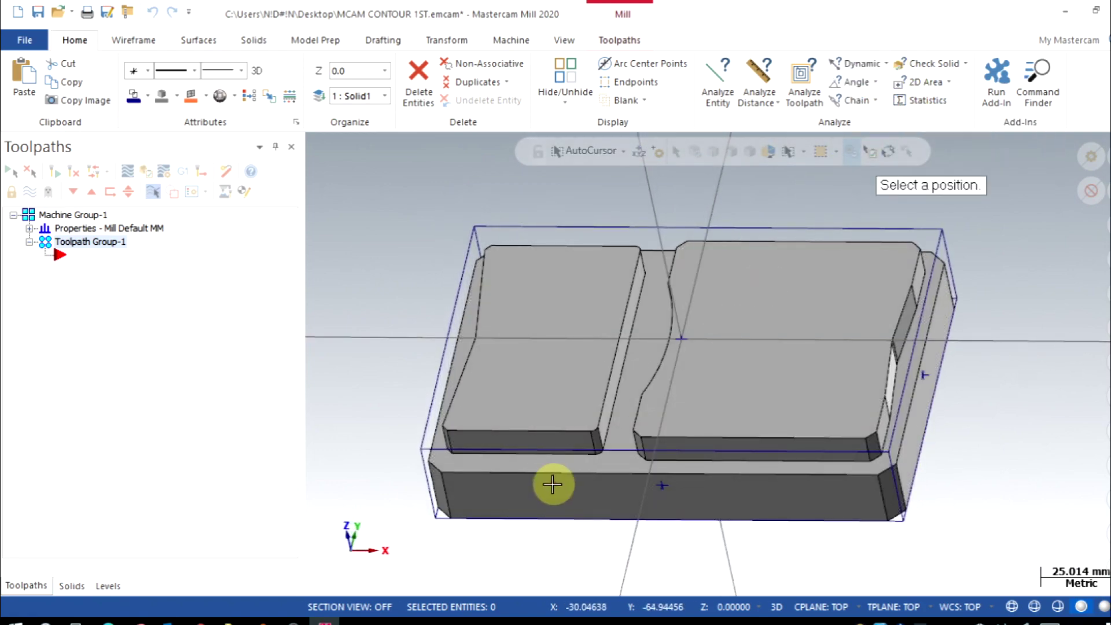
{"action": "left_click", "coordinate": [595, 457]}
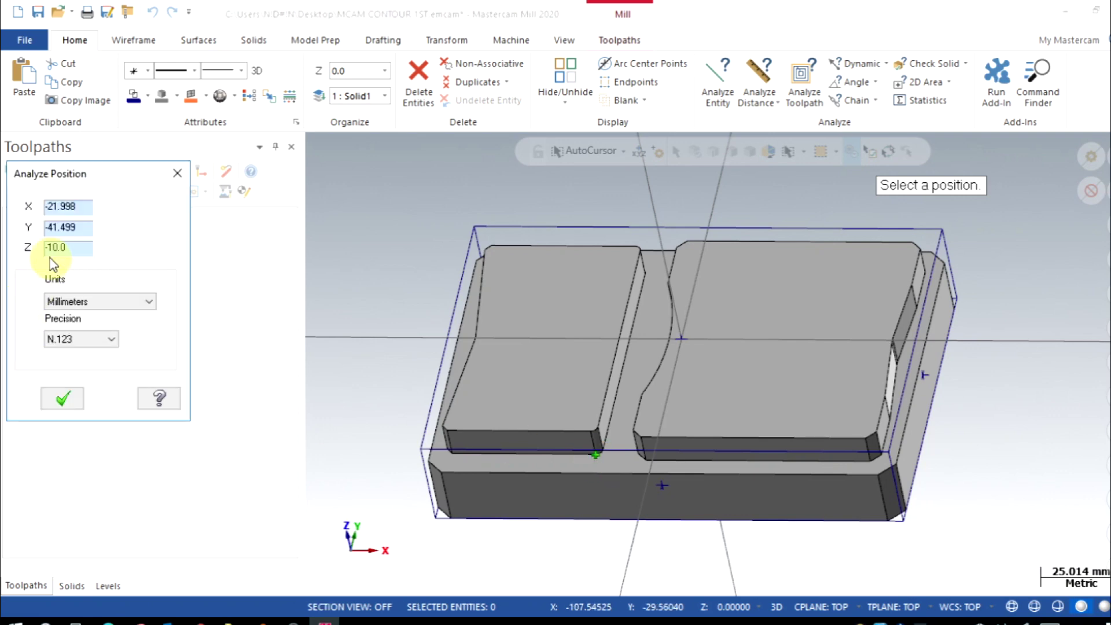
{"action": "left_click", "coordinate": [62, 398]}
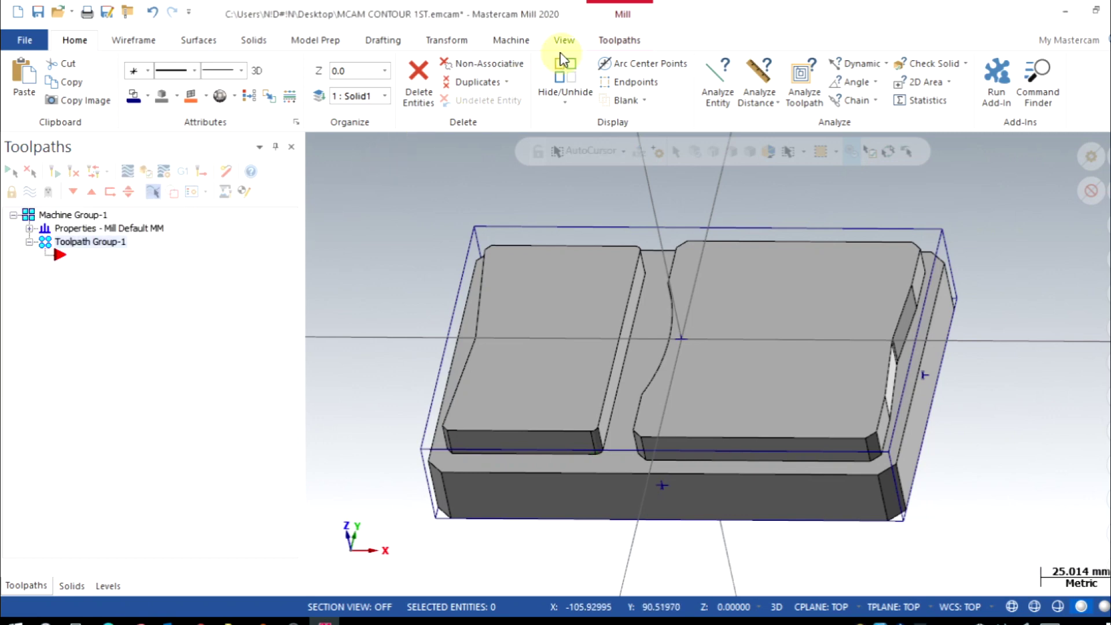
{"action": "left_click", "coordinate": [636, 42]}
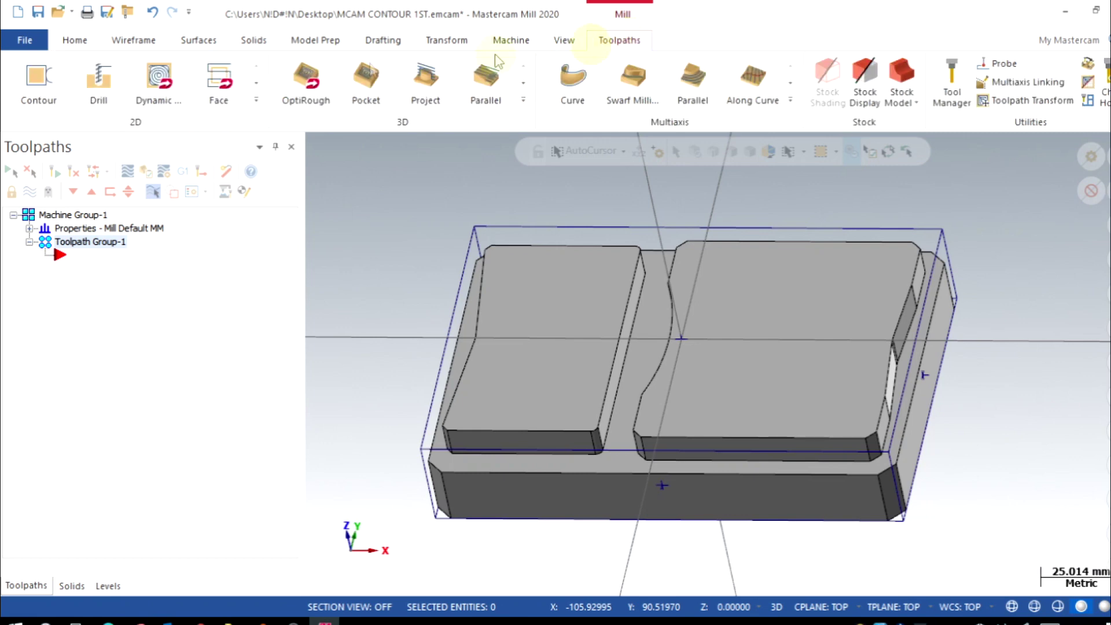
- Start a 2D Contour and chain the left boss's top-face outline in Solids mode
{"action": "left_click", "coordinate": [49, 105]}
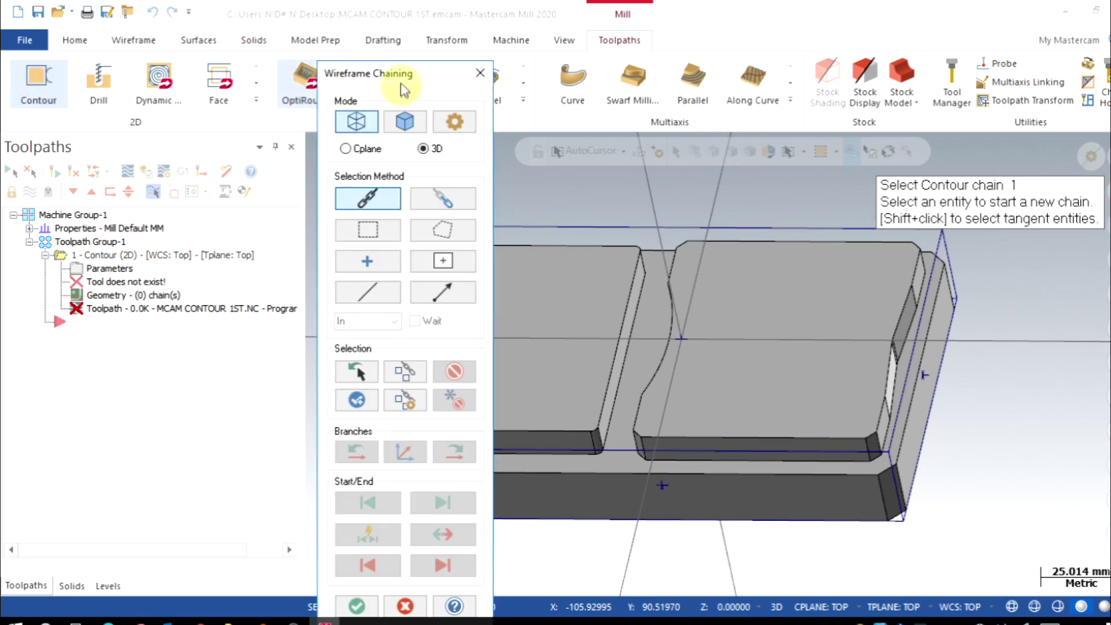
{"action": "left_click_drag", "start_coordinate": [401, 76], "coordinate": [204, 60]}
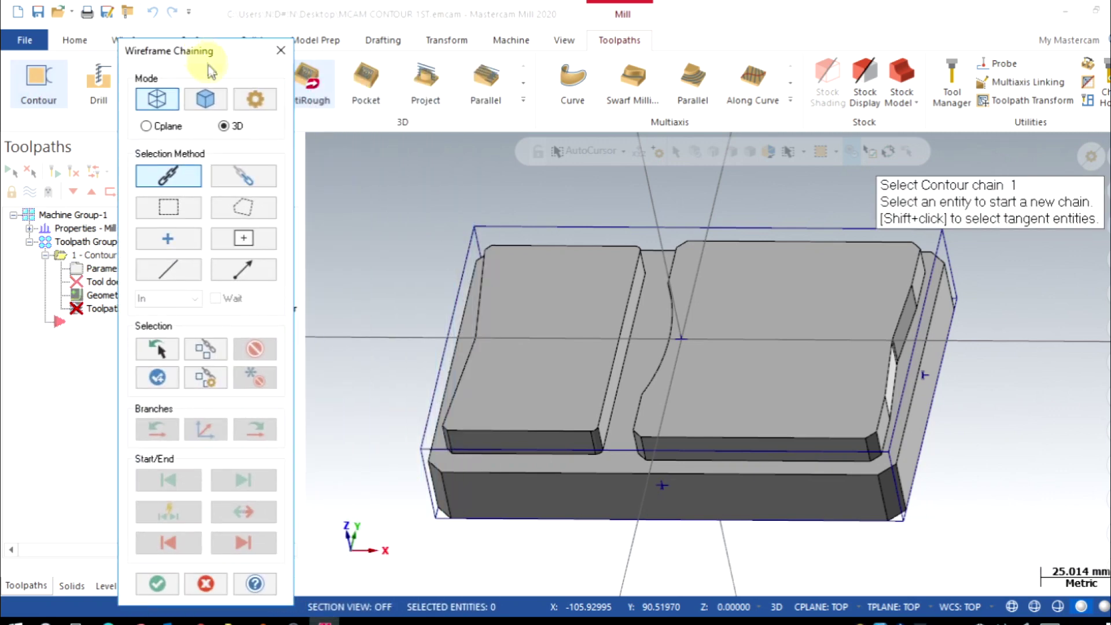
{"action": "left_click", "coordinate": [208, 107]}
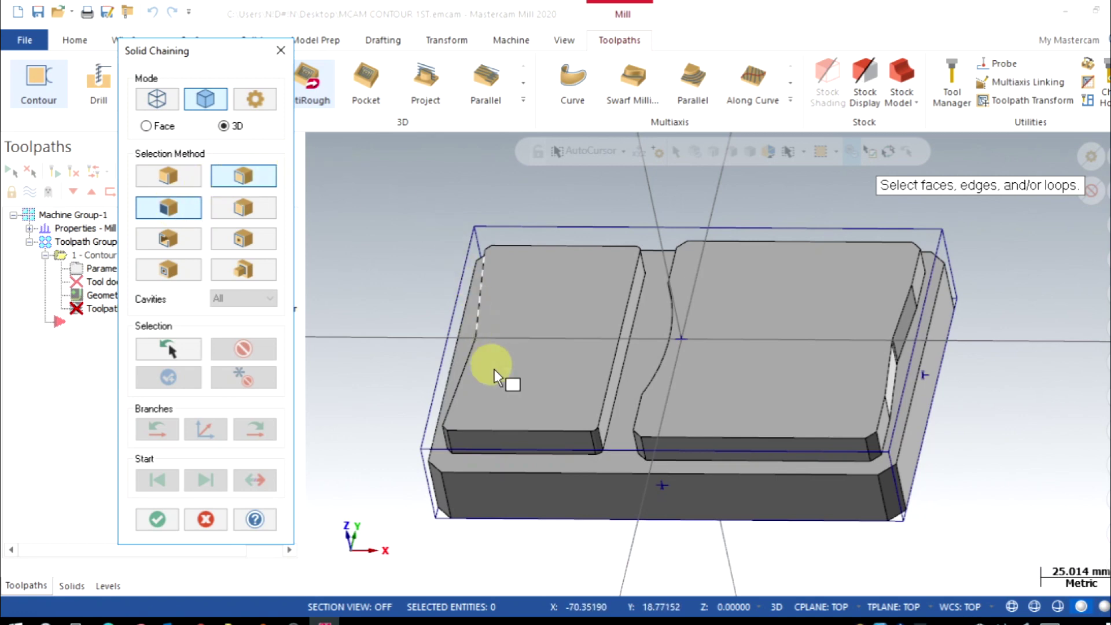
{"action": "left_click", "coordinate": [547, 426]}
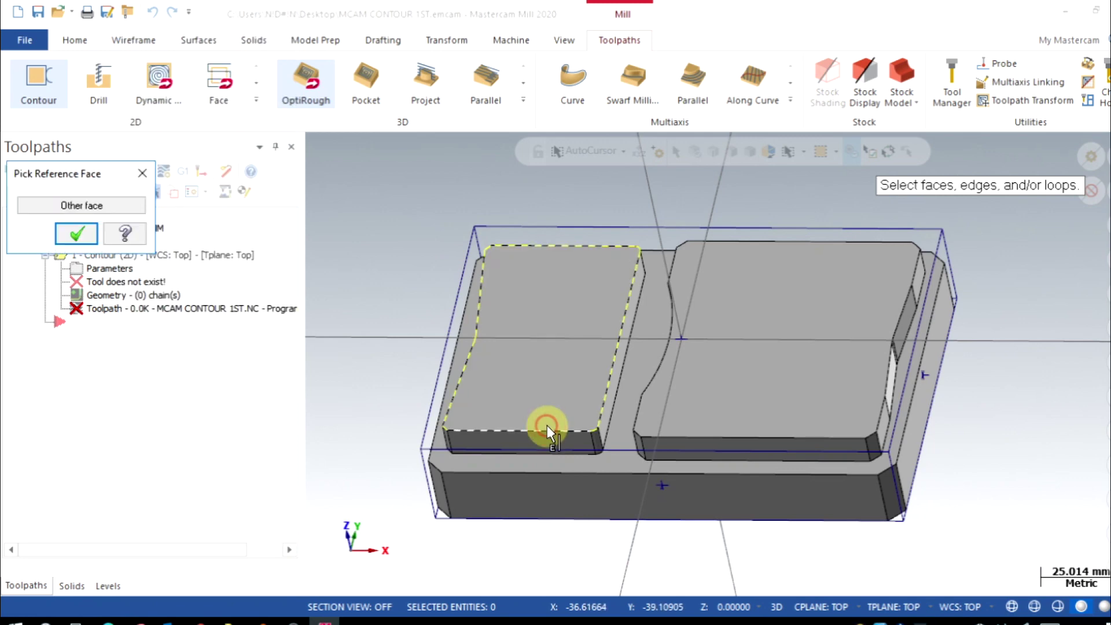
- Accept the left boss's top reference face and adjust its chain start point and direction
{"action": "left_click", "coordinate": [78, 234]}
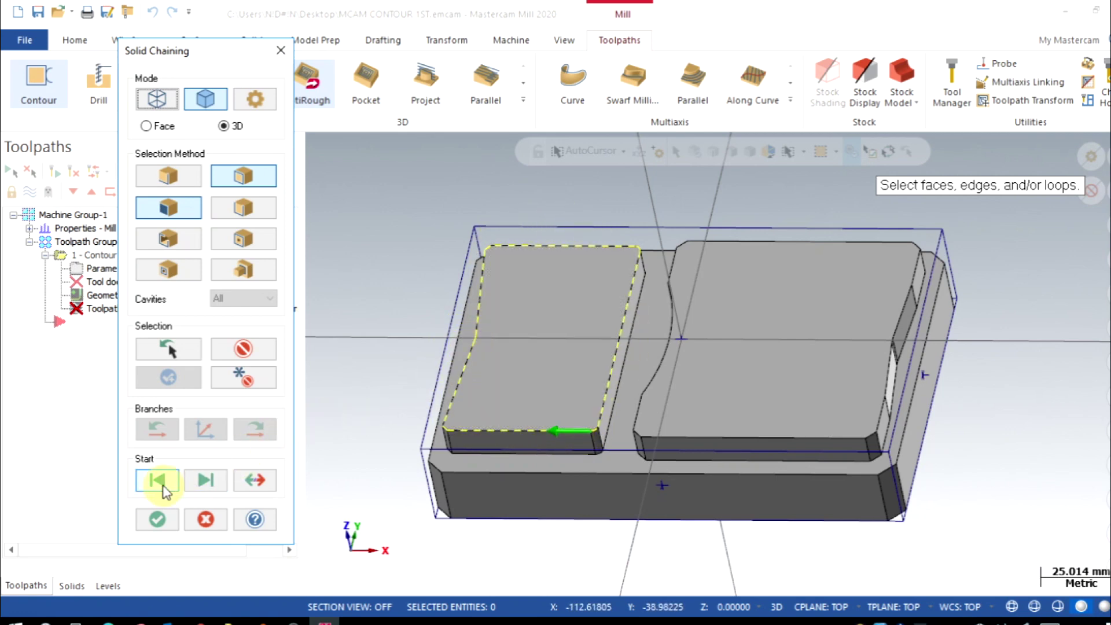
{"action": "left_click", "coordinate": [207, 488]}
{"action": "left_click", "coordinate": [208, 488]}
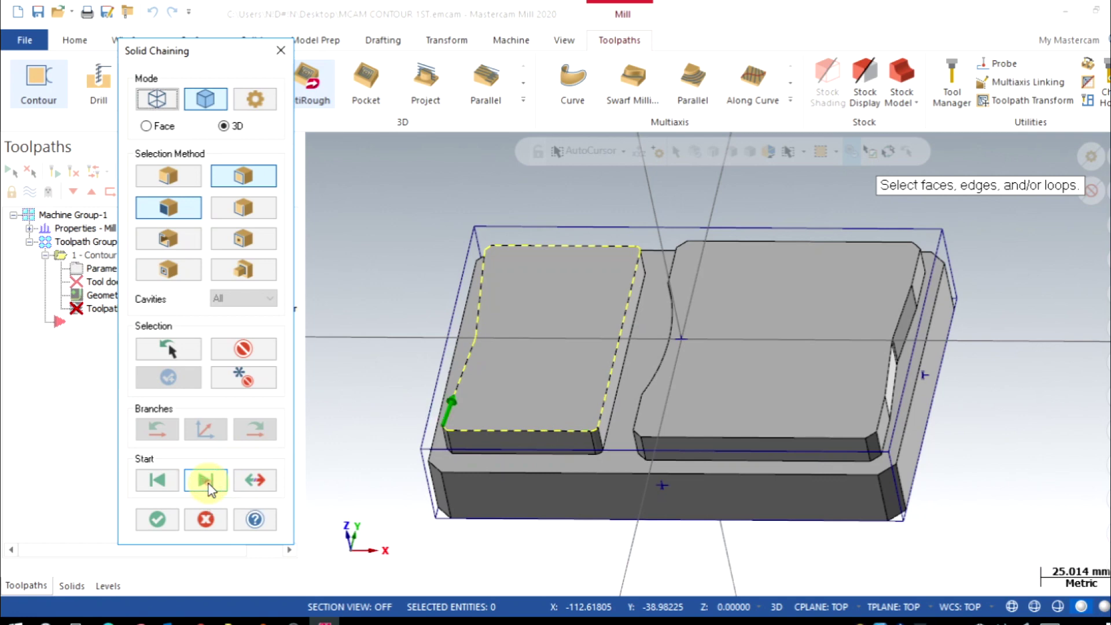
{"action": "left_click", "coordinate": [207, 487]}
{"action": "left_click", "coordinate": [170, 486]}
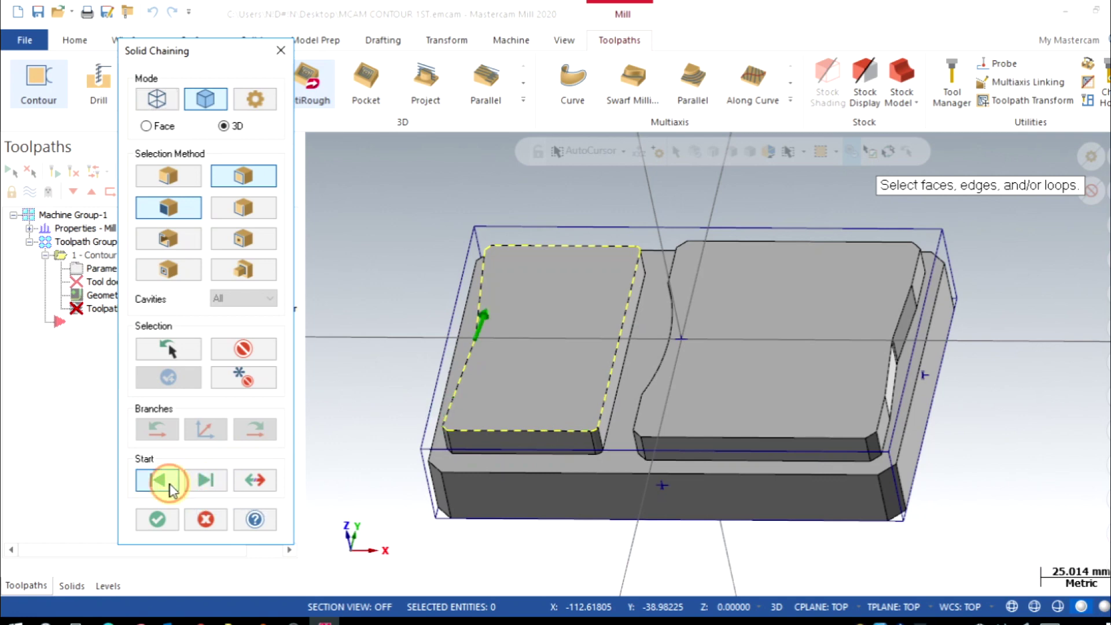
{"action": "left_click", "coordinate": [168, 485]}
{"action": "left_click", "coordinate": [168, 485]}
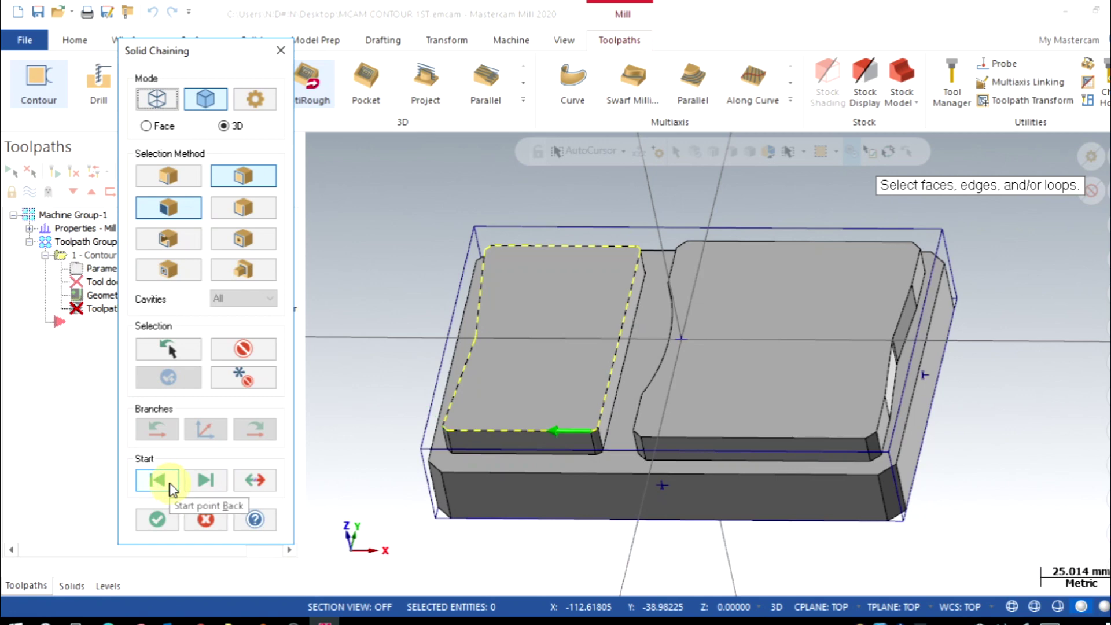
{"action": "left_click", "coordinate": [254, 482]}
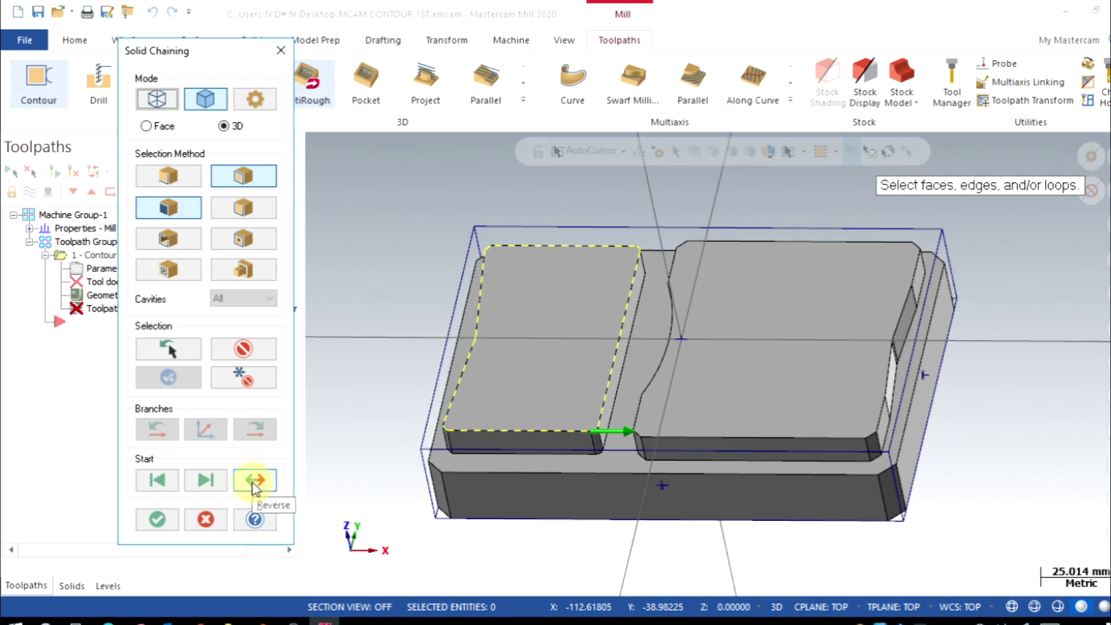
{"action": "left_click", "coordinate": [255, 483]}
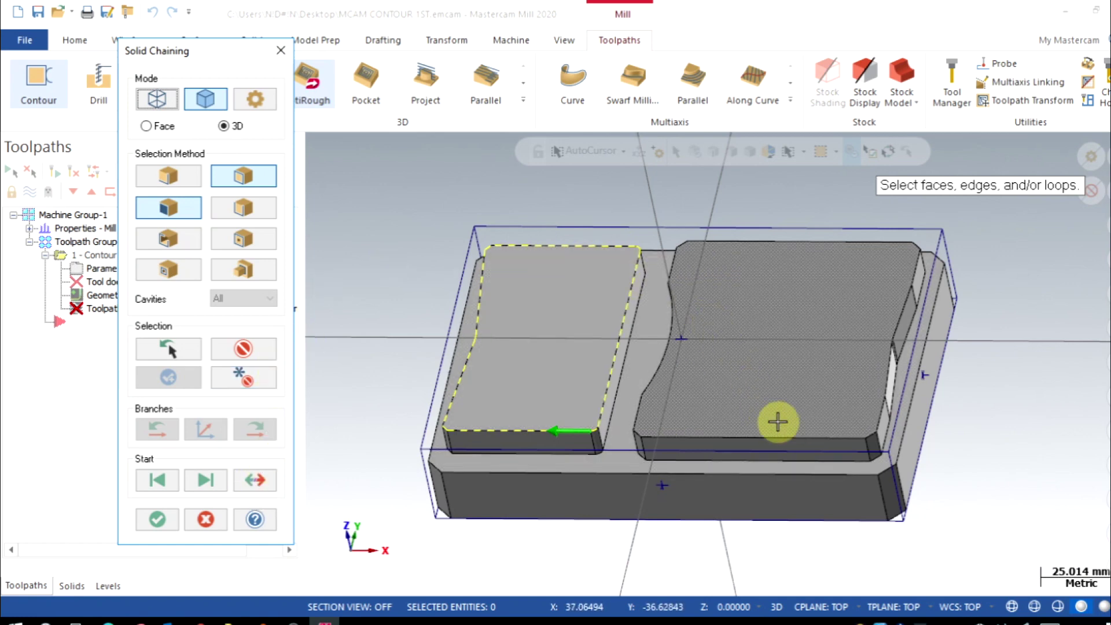
- Chain the right boss's top edge loop and confirm the chaining
{"action": "left_click", "coordinate": [790, 435]}
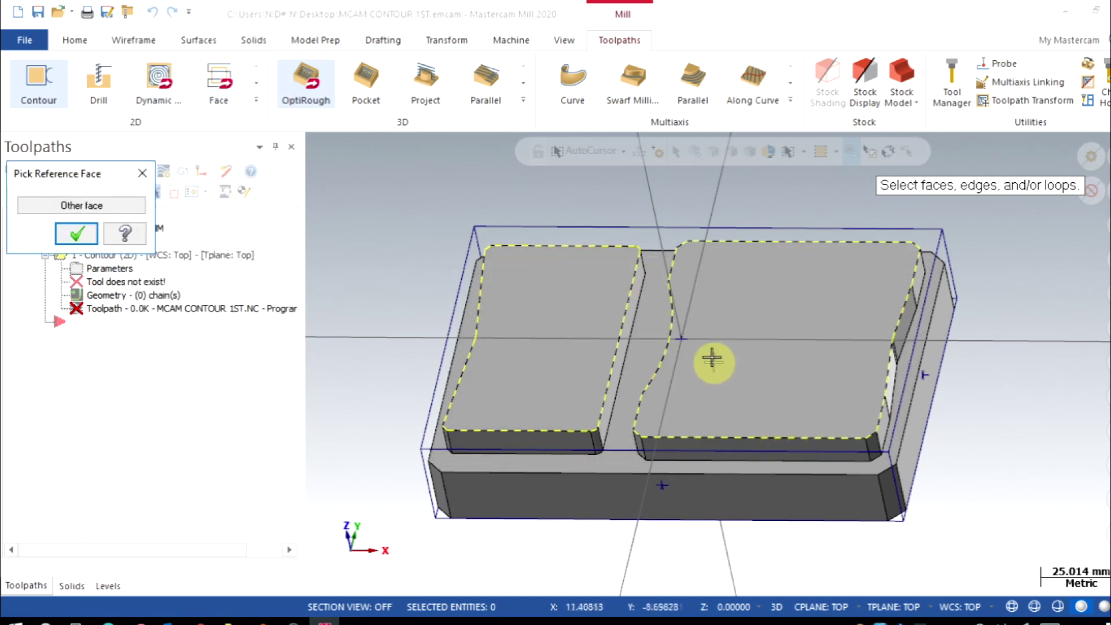
{"action": "left_click", "coordinate": [77, 236]}
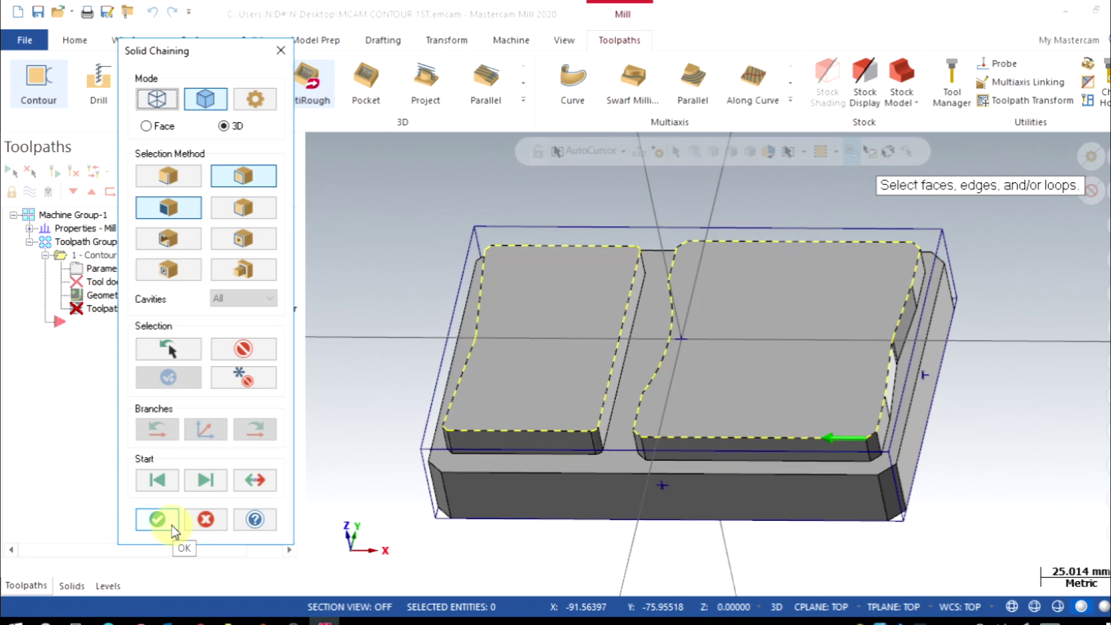
{"action": "left_click", "coordinate": [158, 519]}
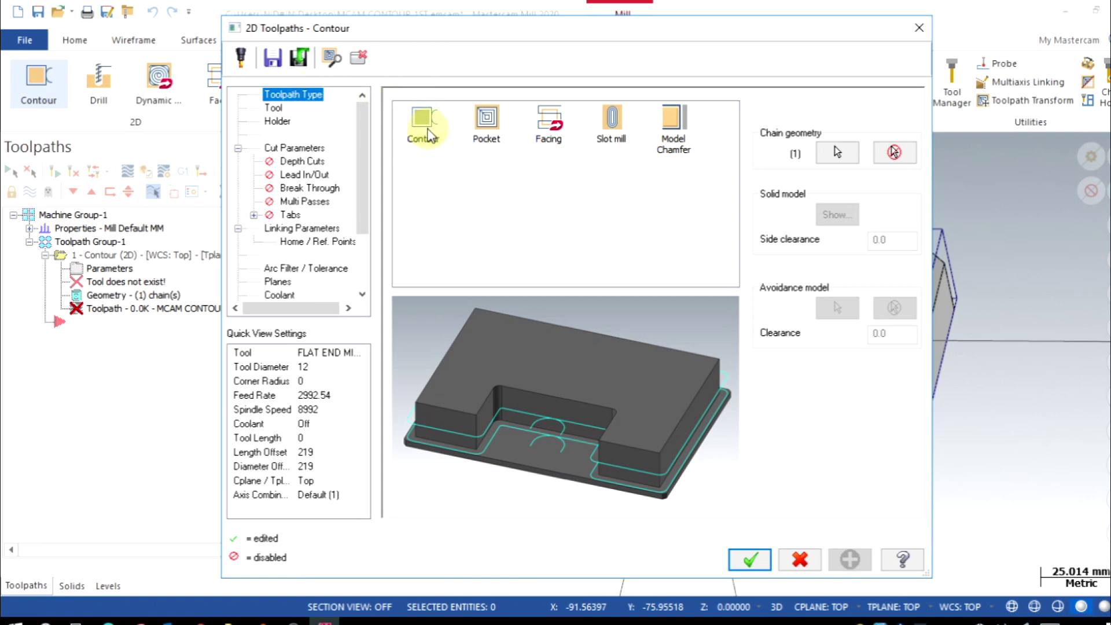
- Show the contour's Tool page, with the default FLAT END MILL - 12
{"action": "left_click", "coordinate": [273, 108]}
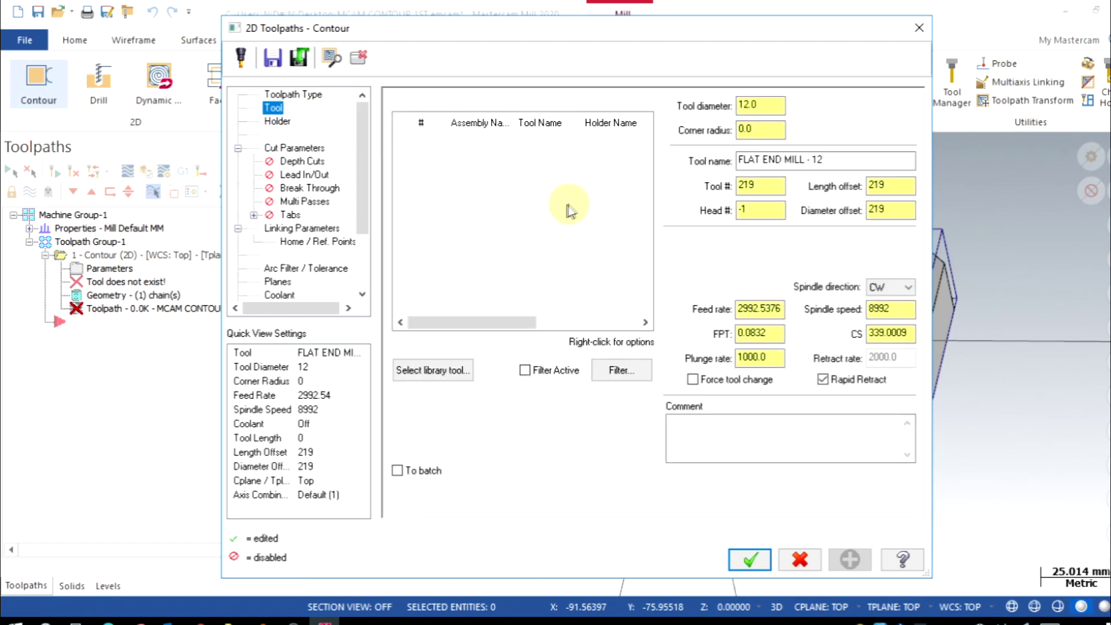
{"action": "right_click", "coordinate": [508, 206]}
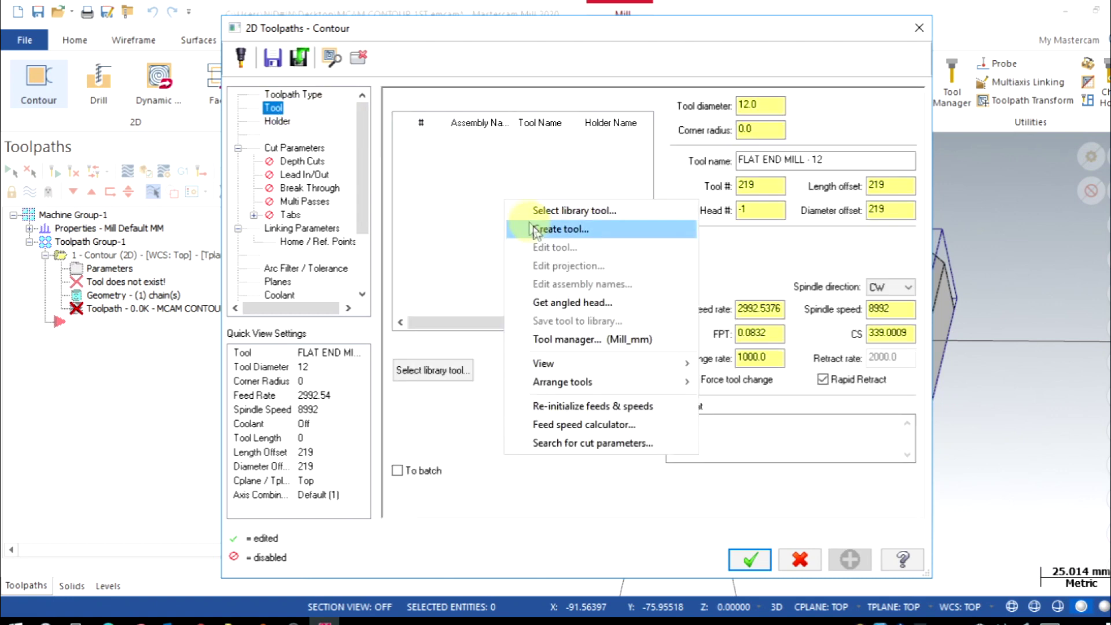
{"action": "left_click", "coordinate": [466, 190]}
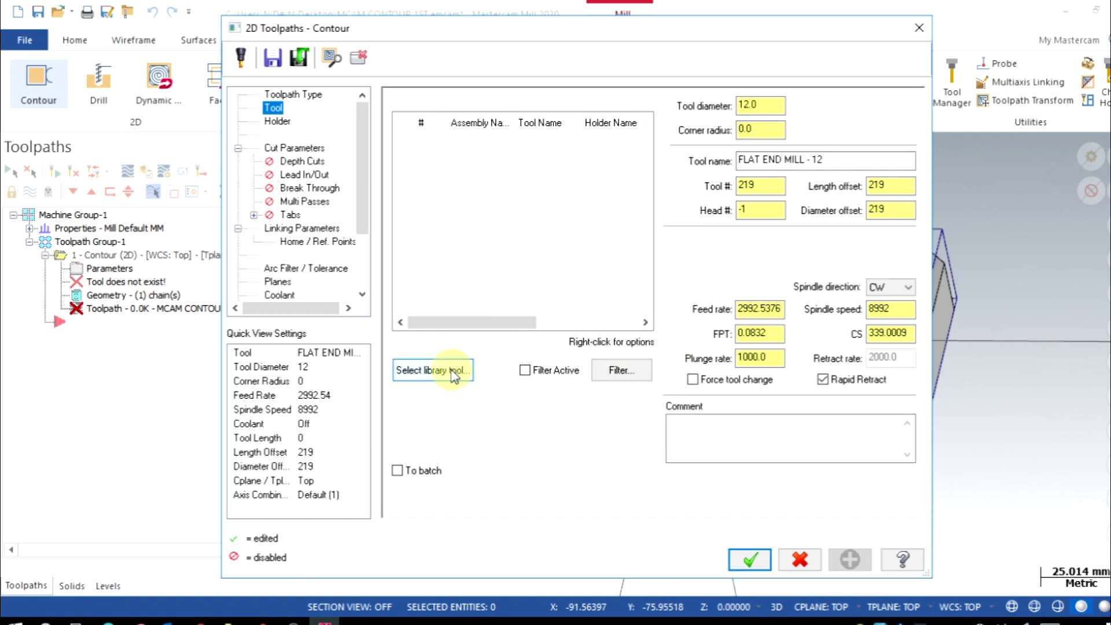
- Filter the tool library to flat end mills and load tool 218, FLAT END MILL - 10
{"action": "left_click", "coordinate": [426, 375]}
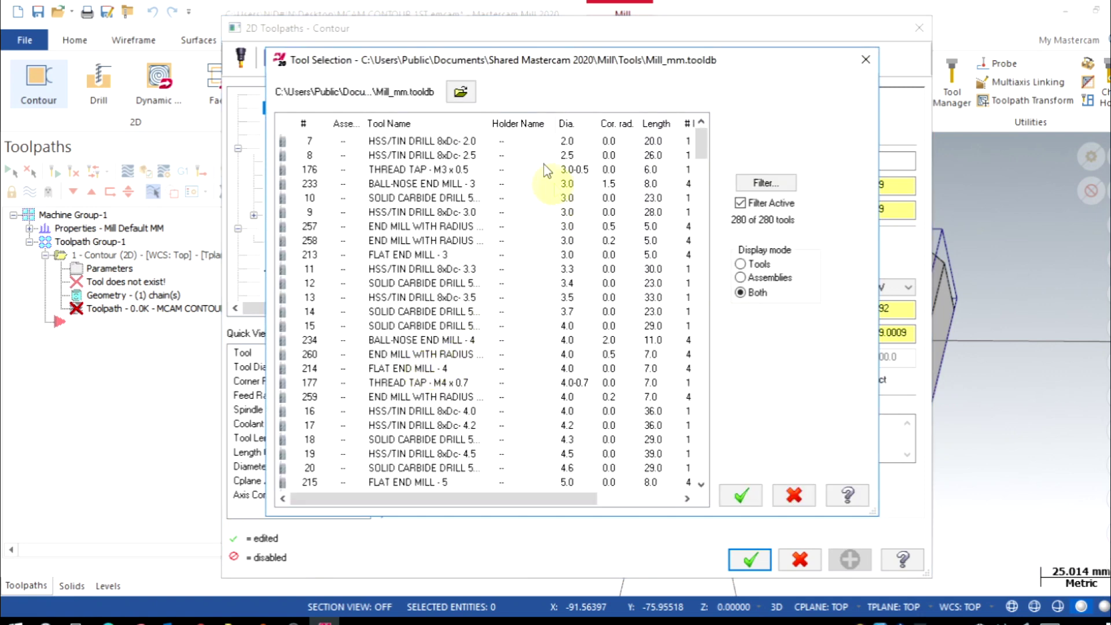
{"action": "scroll", "coordinate": [529, 179], "scroll_direction": "down", "scroll_amount": 5}
{"action": "scroll", "coordinate": [496, 382], "scroll_direction": "down", "scroll_amount": 8}
{"action": "scroll", "coordinate": [494, 367], "scroll_direction": "up", "scroll_amount": 14}
{"action": "scroll", "coordinate": [486, 278], "scroll_direction": "down", "scroll_amount": 2}
{"action": "scroll", "coordinate": [475, 226], "scroll_direction": "up", "scroll_amount": 2}
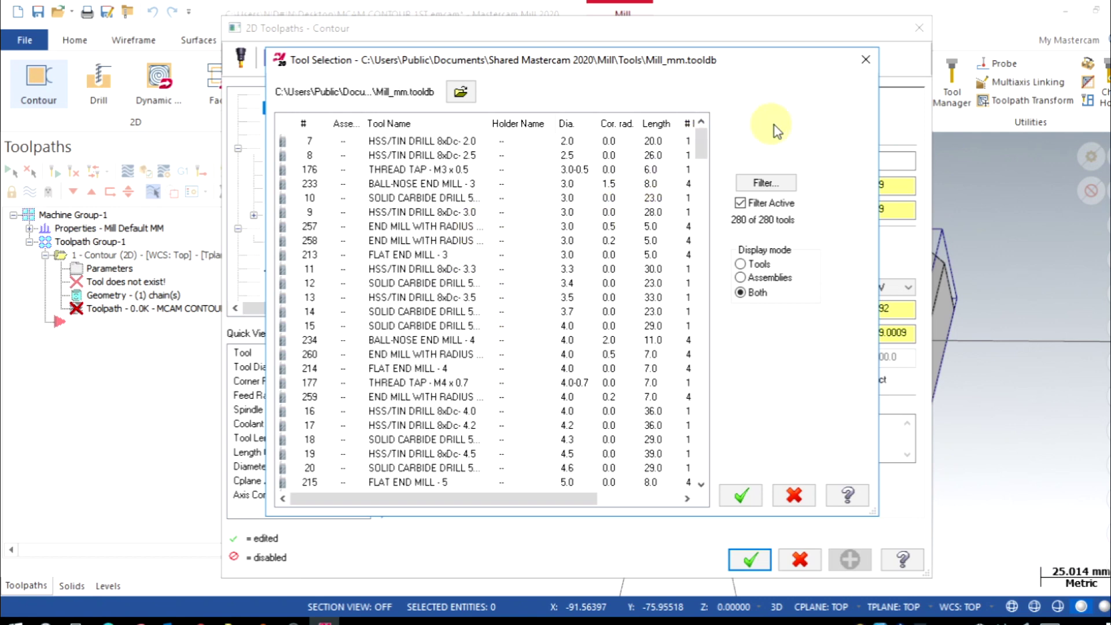
{"action": "left_click", "coordinate": [765, 183]}
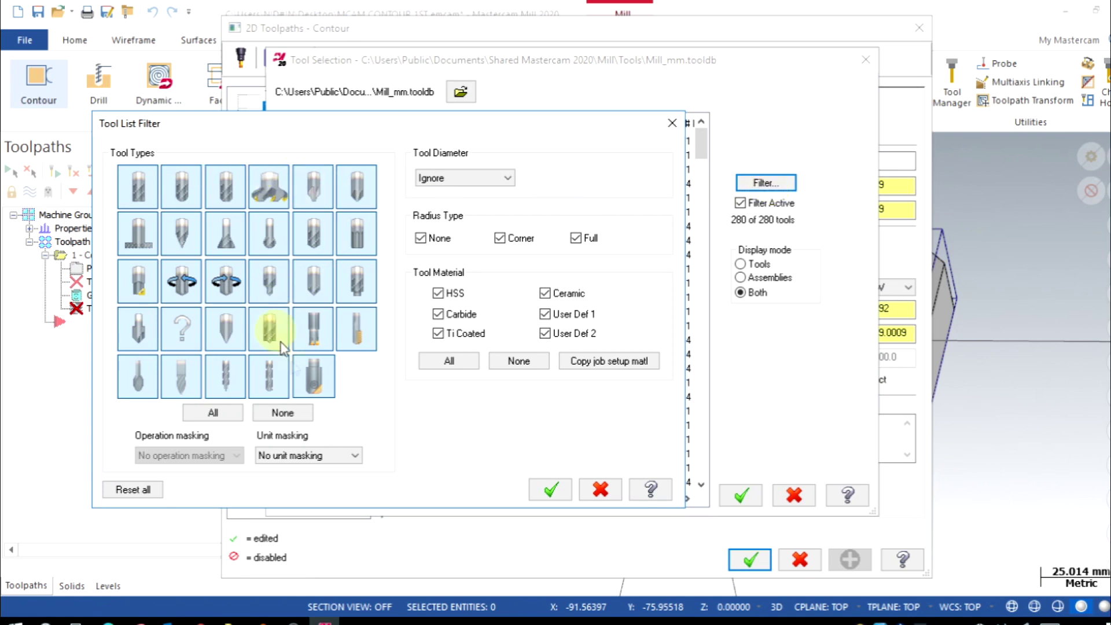
{"action": "left_click", "coordinate": [281, 412]}
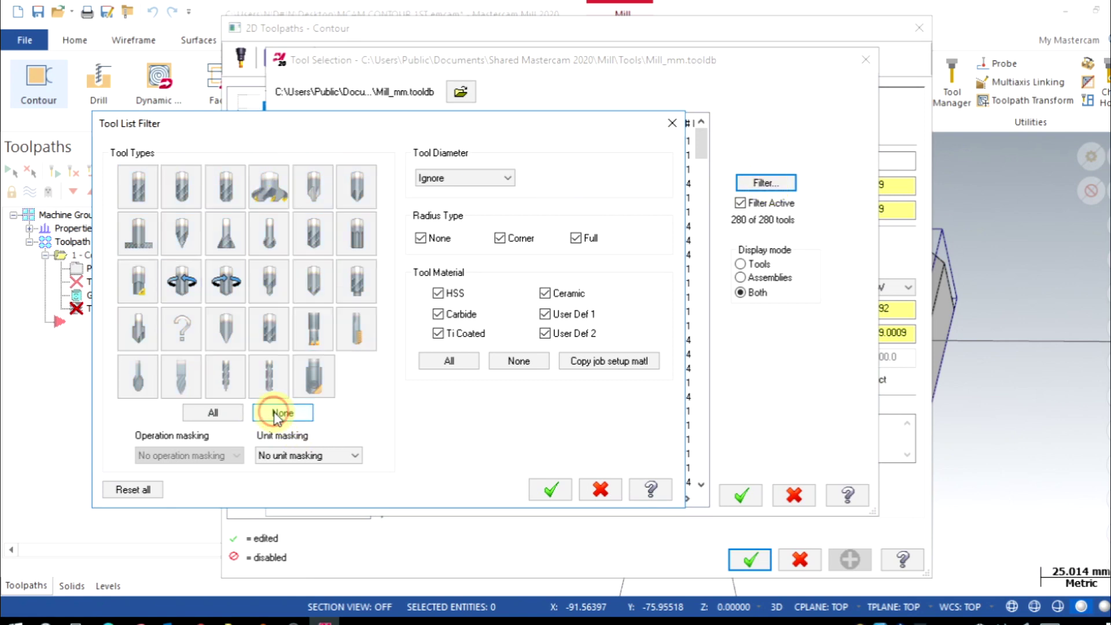
{"action": "left_click", "coordinate": [140, 185]}
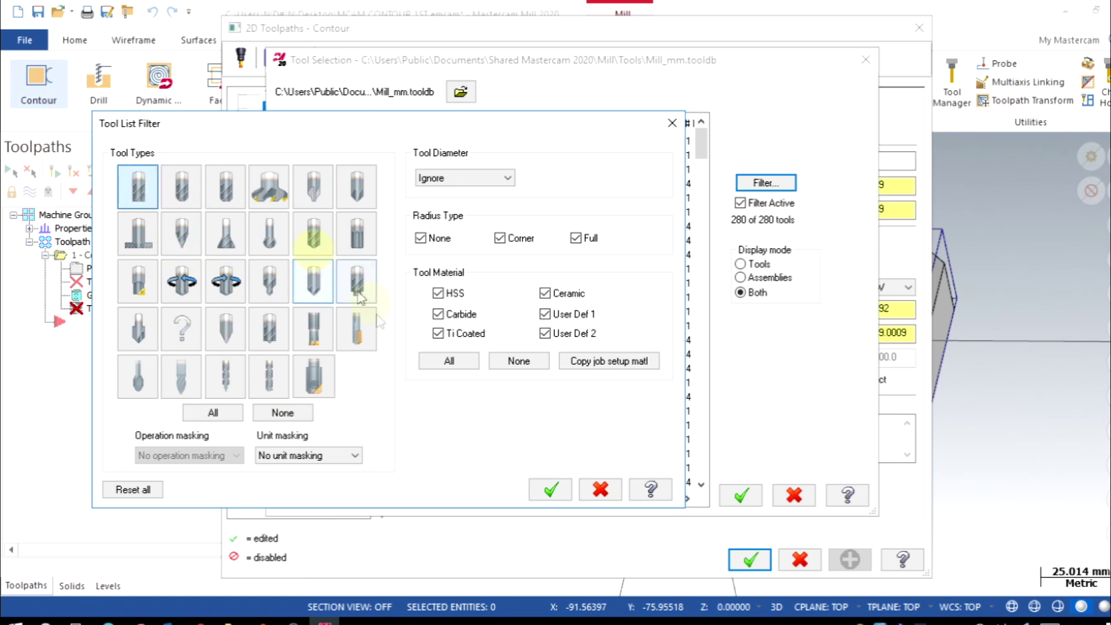
{"action": "left_click", "coordinate": [550, 492]}
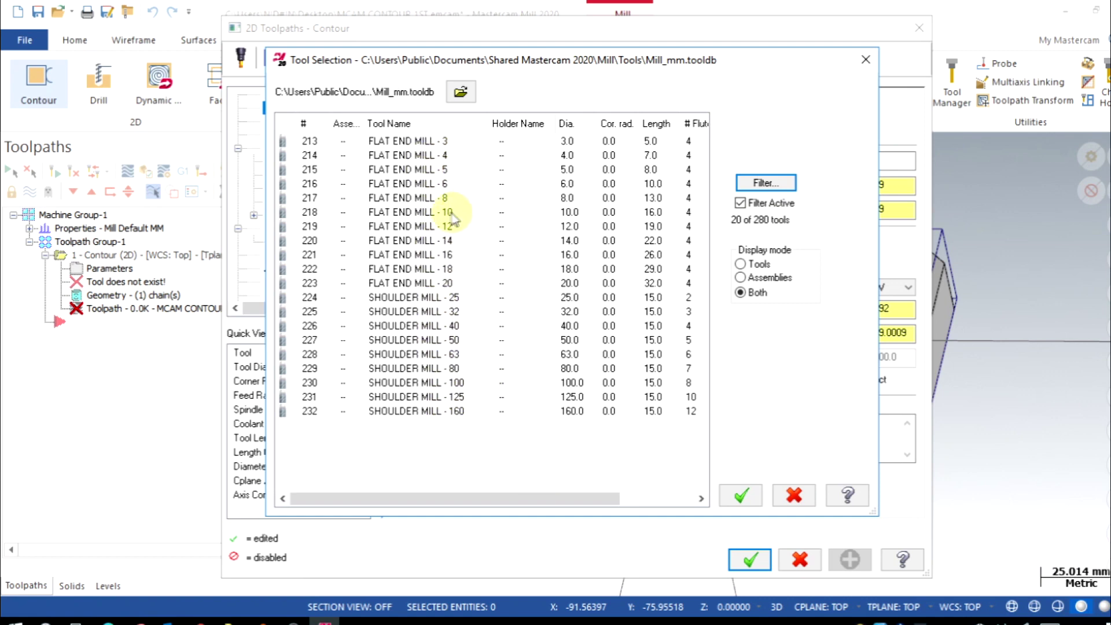
{"action": "left_click", "coordinate": [433, 212]}
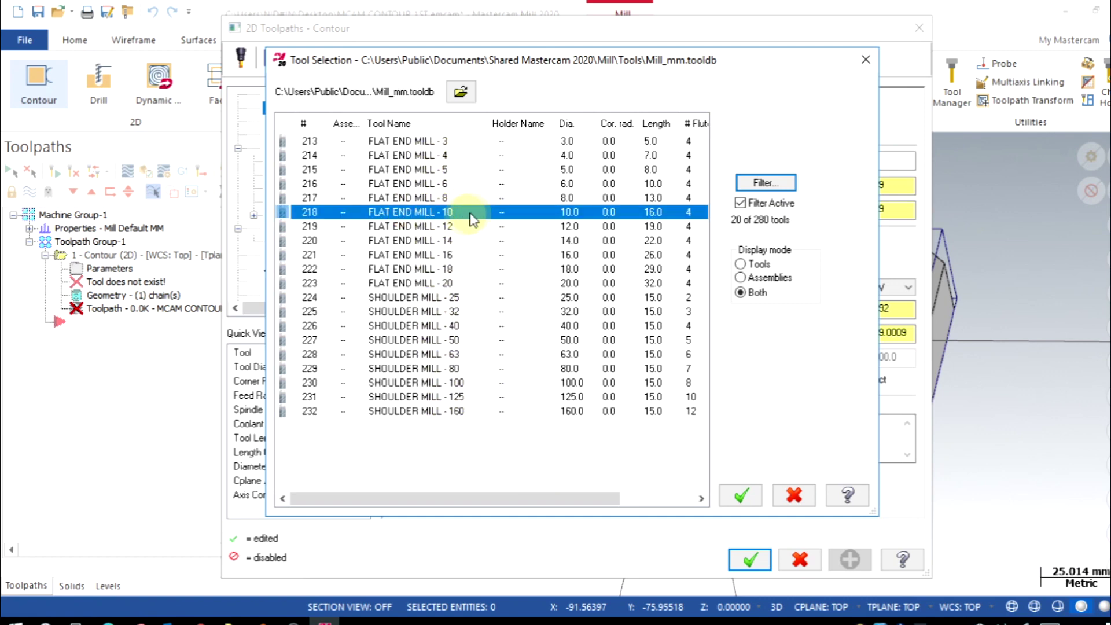
{"action": "left_click", "coordinate": [743, 497]}
- Set the tool number to 1 and the cutting speed to 250
{"action": "double_click", "coordinate": [755, 185]}
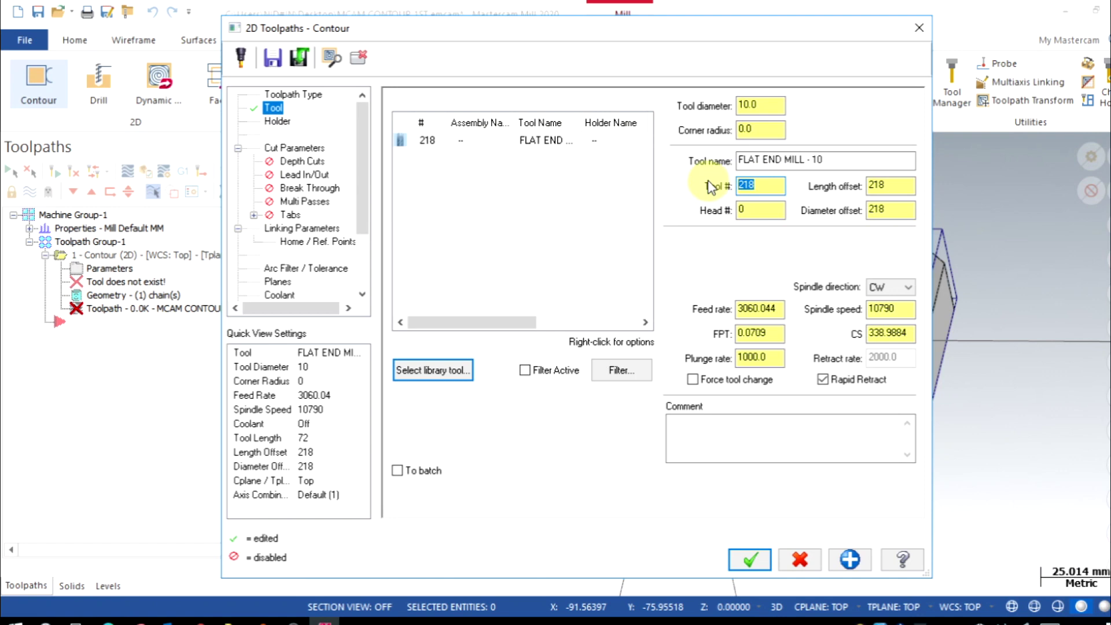
{"action": "type", "text": "1"}
{"action": "key", "text": "Tab"}
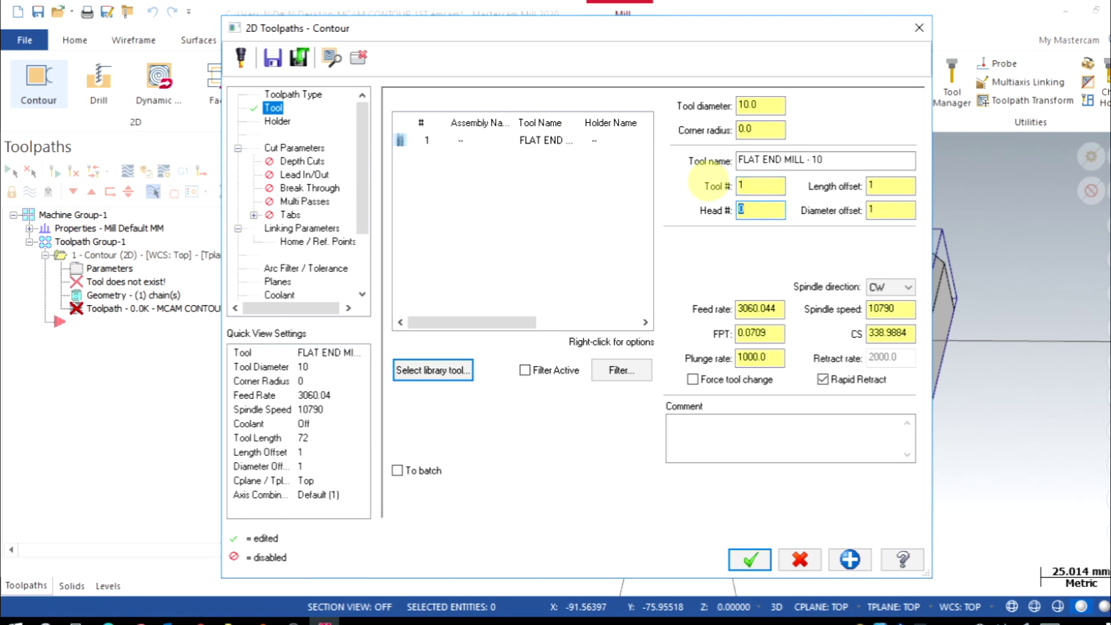
{"action": "left_click", "coordinate": [910, 332]}
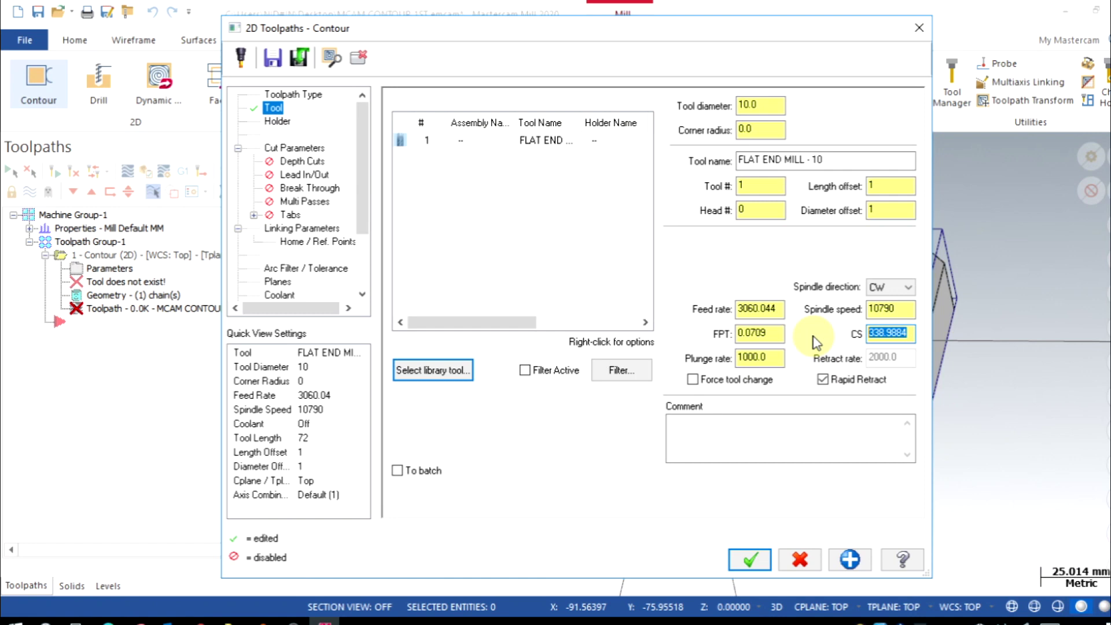
{"action": "type", "text": "250"}
{"action": "key", "text": "Tab"}
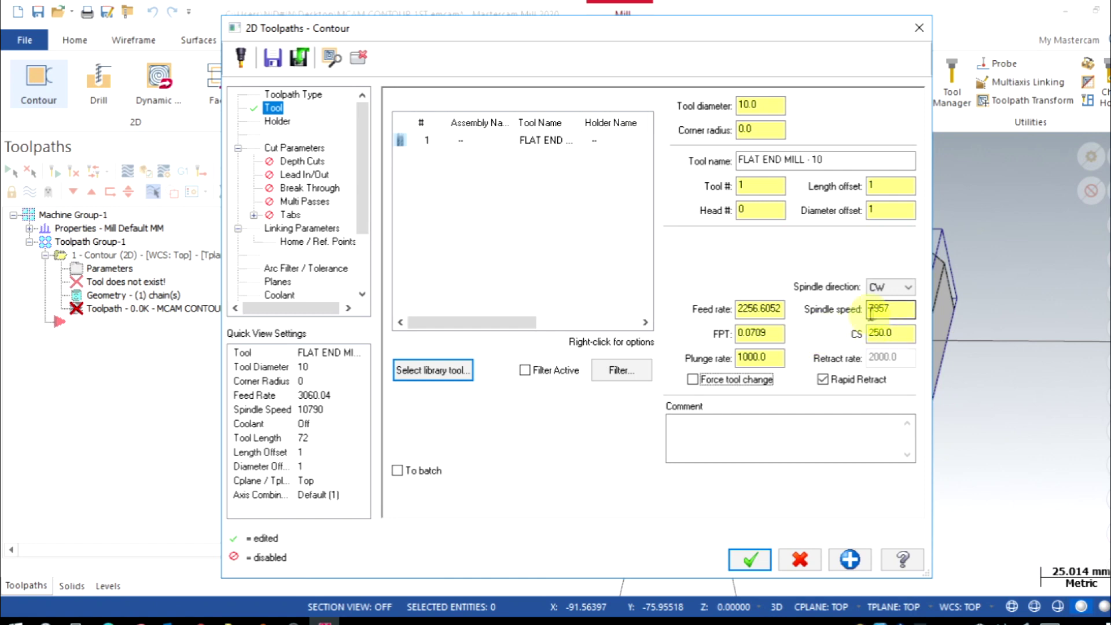
- Set feed per tooth to 0.05 and plunge rate to 250
{"action": "left_click", "coordinate": [759, 332]}
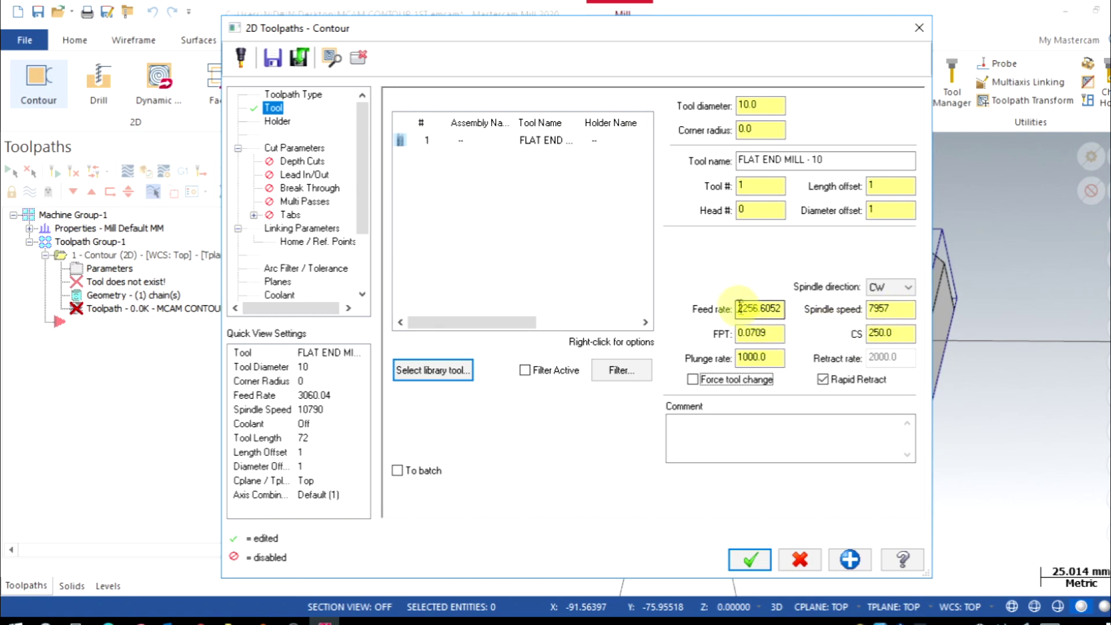
{"action": "left_click", "coordinate": [772, 335]}
{"action": "left_click_drag", "start_coordinate": [772, 335], "coordinate": [722, 337]}
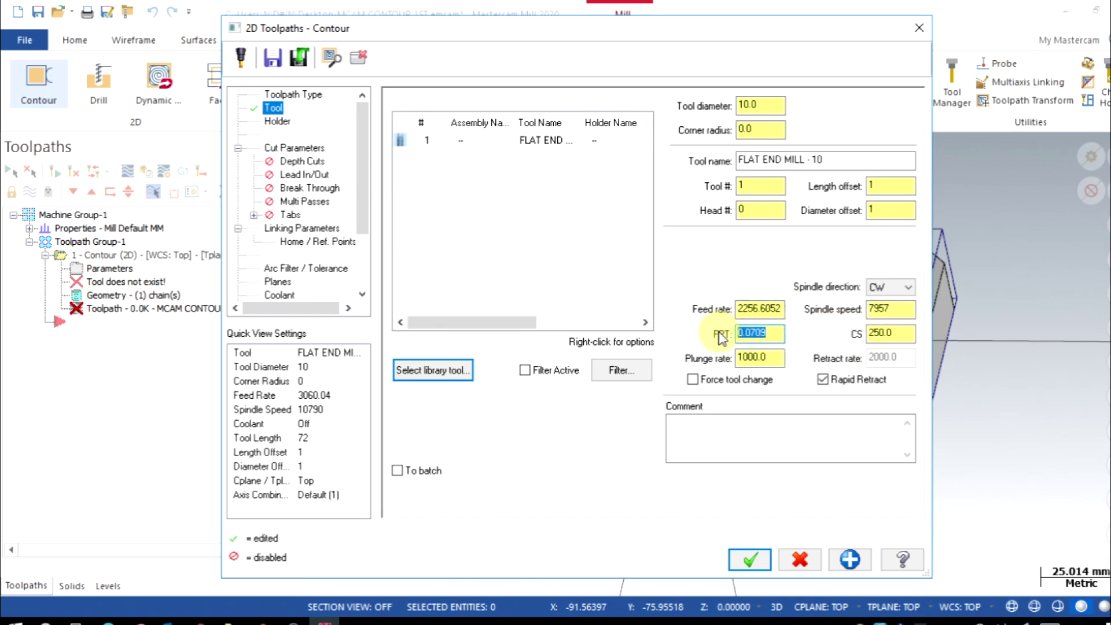
{"action": "type", "text": "0.05"}
{"action": "key", "text": "Return"}
{"action": "key", "text": "Tab"}
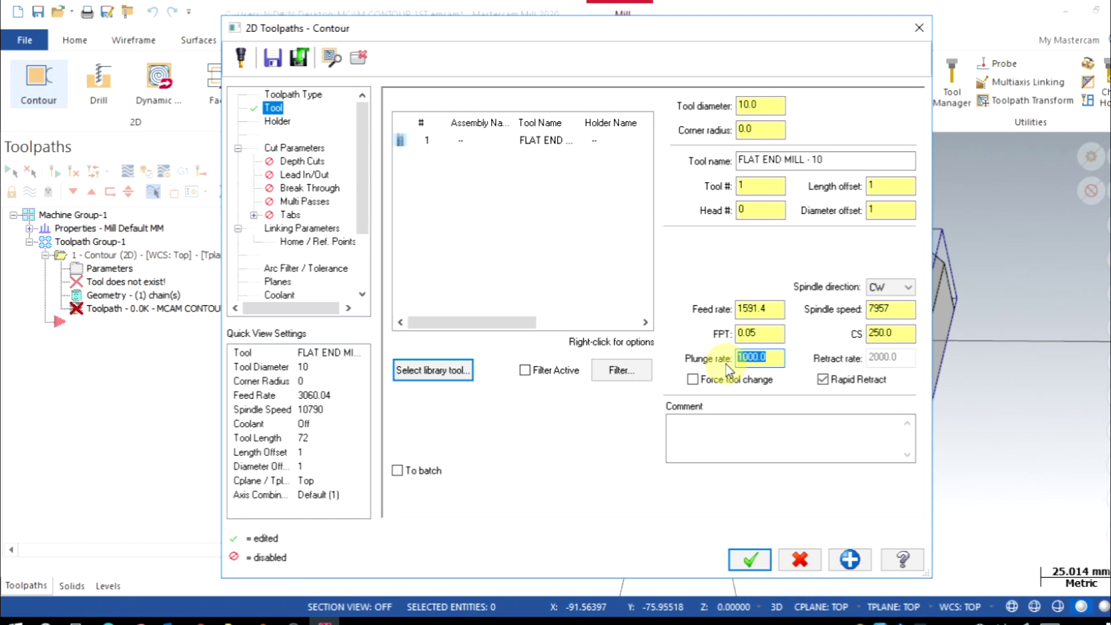
{"action": "type", "text": "250"}
{"action": "key", "text": "Return"}
{"action": "left_click", "coordinate": [289, 149]}
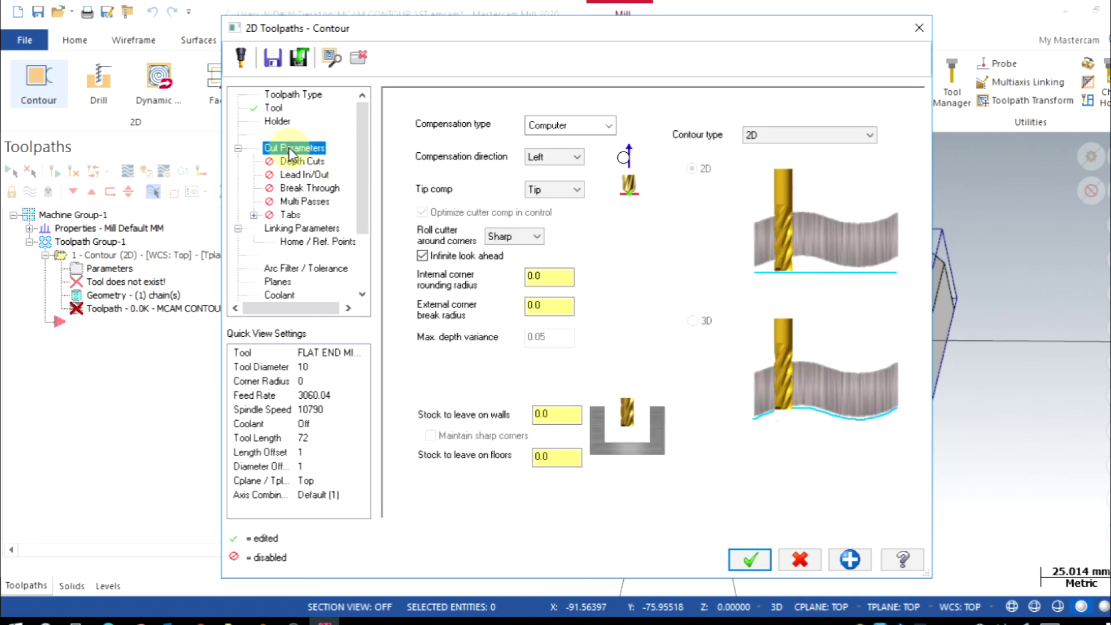
- Set cutter compensation to Computer with Left direction
{"action": "left_click", "coordinate": [566, 125]}
{"action": "left_click", "coordinate": [558, 145]}
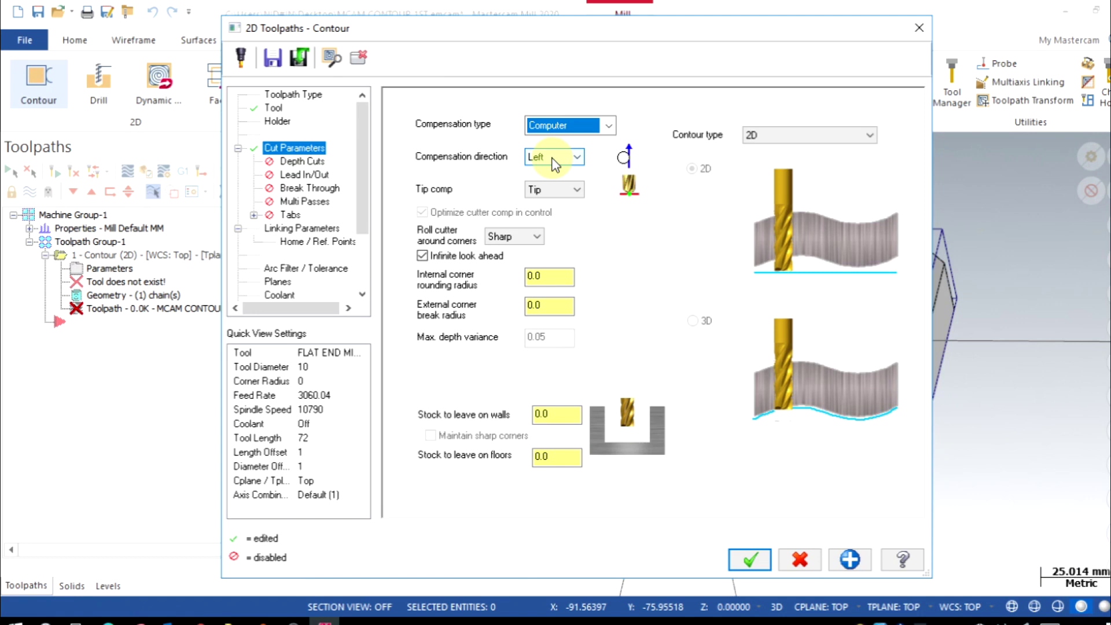
{"action": "left_click", "coordinate": [554, 159]}
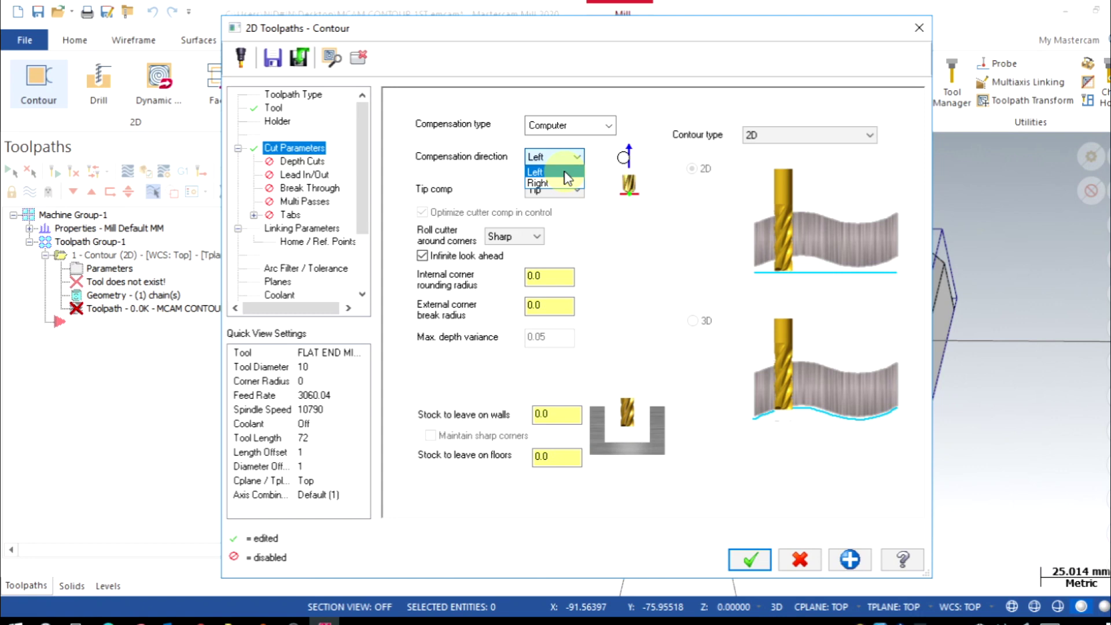
{"action": "left_click", "coordinate": [564, 173]}
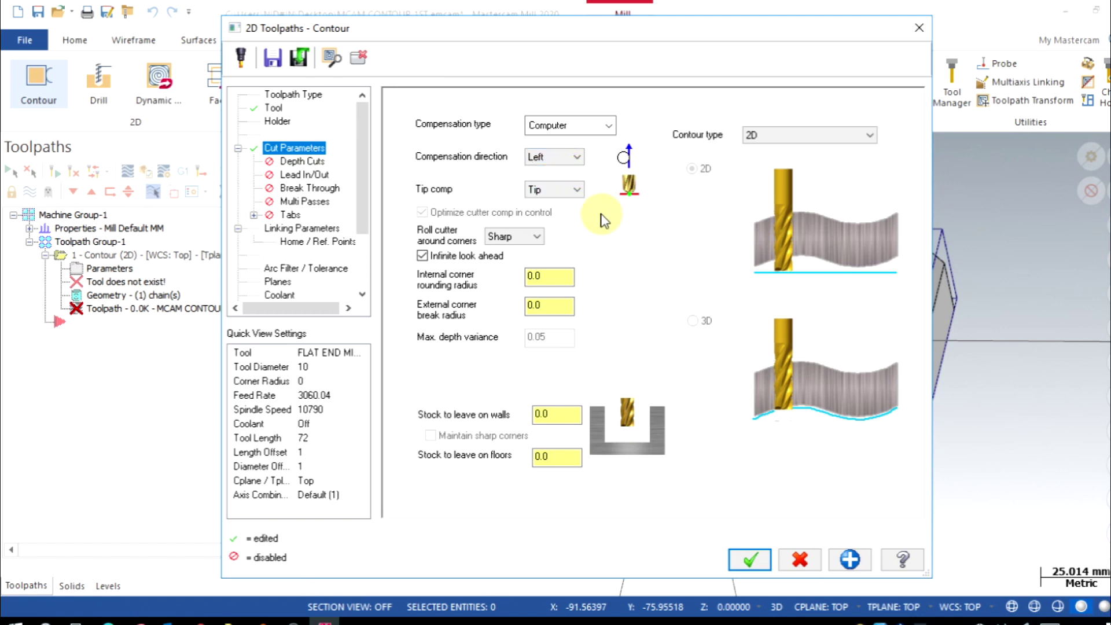
- Leave 0.2 stock on walls and 0.1 on floors
{"action": "left_click", "coordinate": [558, 457]}
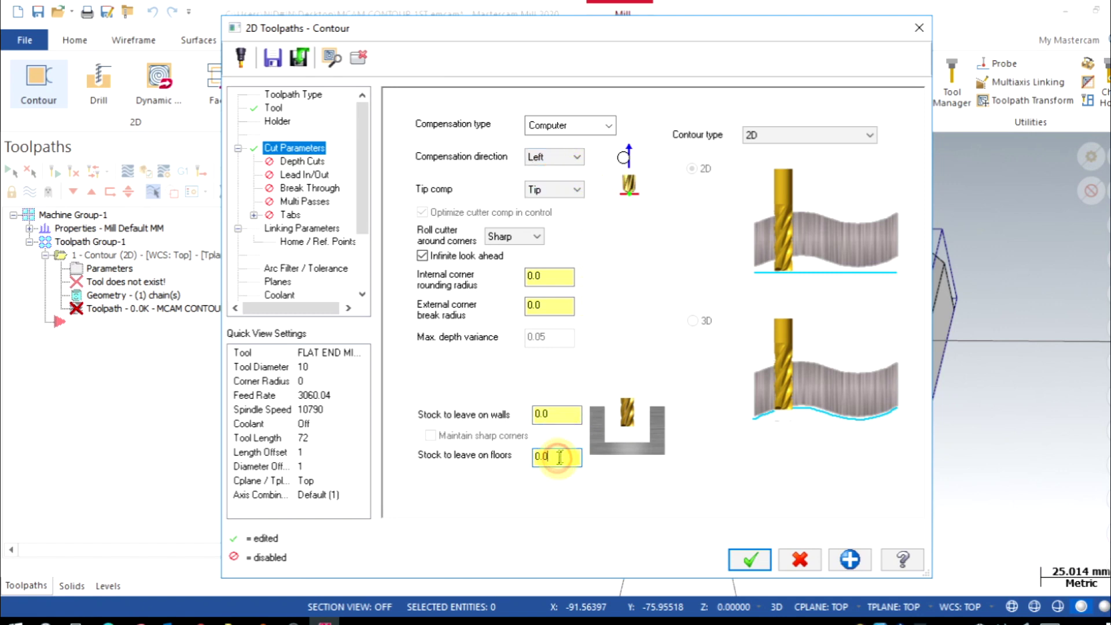
{"action": "double_click", "coordinate": [559, 414]}
{"action": "type", "text": "0.2"}
{"action": "key", "text": "Tab"}
{"action": "key", "text": "Tab"}
{"action": "type", "text": "0.1"}
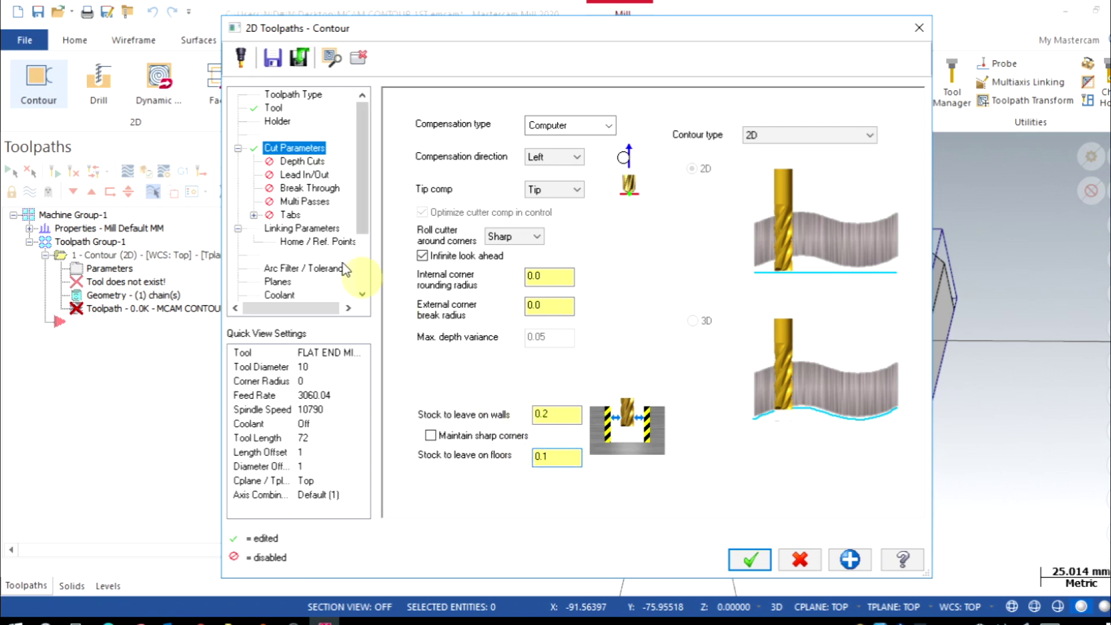
- On the Linking Parameters page, leave the clearance height at 50 enabled
{"action": "left_click", "coordinate": [307, 229]}
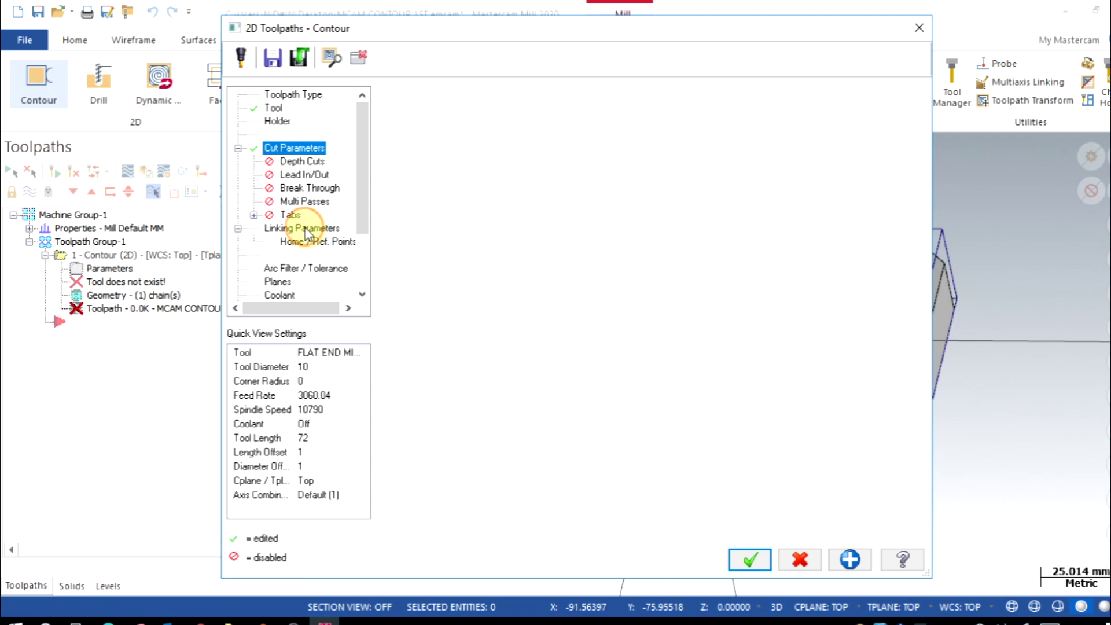
{"action": "left_click", "coordinate": [562, 135]}
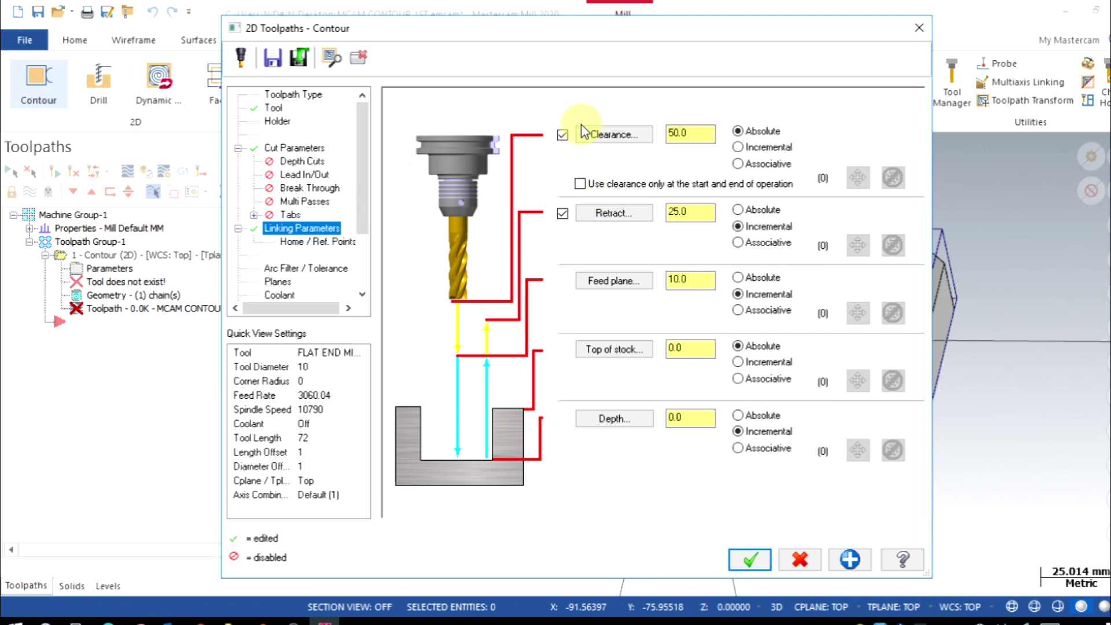
{"action": "left_click", "coordinate": [562, 135]}
{"action": "left_click", "coordinate": [562, 135]}
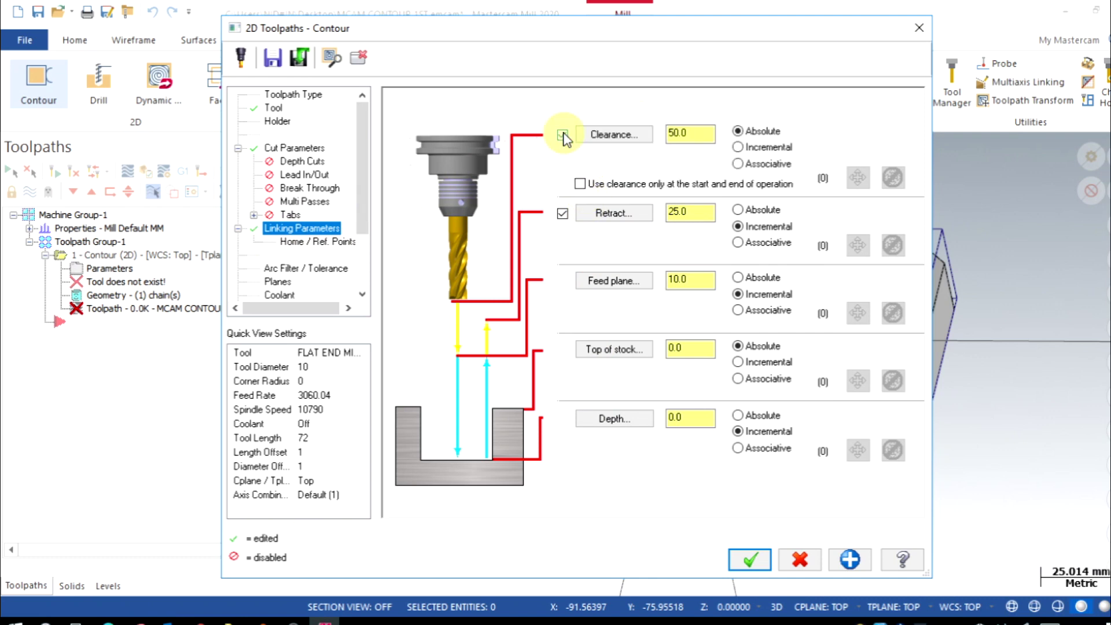
{"action": "left_click", "coordinate": [562, 135]}
{"action": "left_click", "coordinate": [562, 135]}
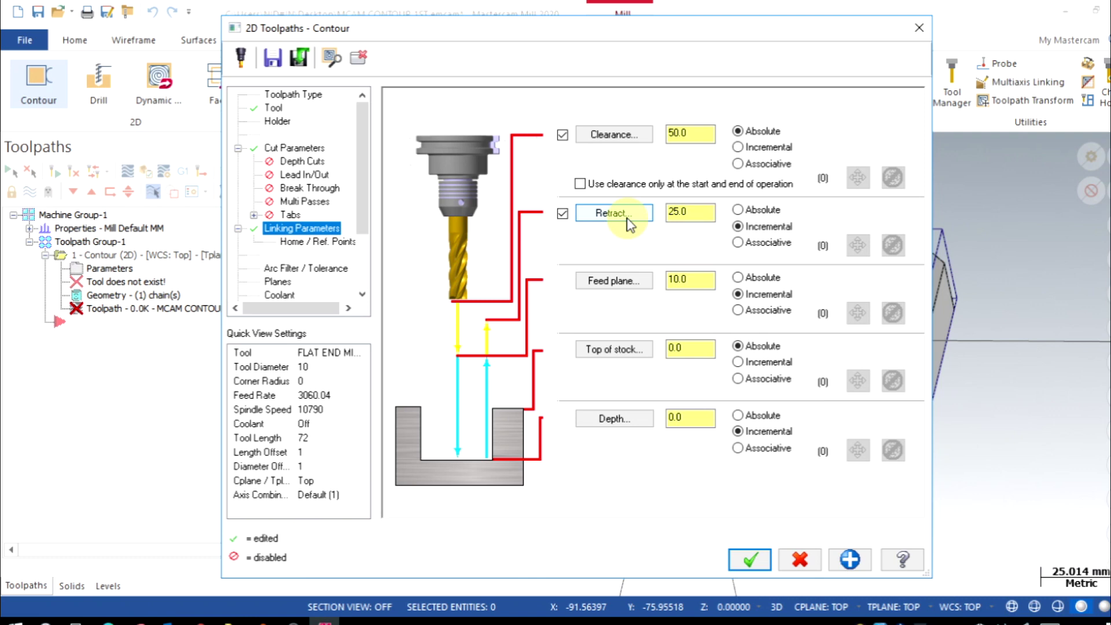
- Set the retract height to 5.0 and the feed plane to 1.0, both absolute
{"action": "left_click", "coordinate": [697, 213]}
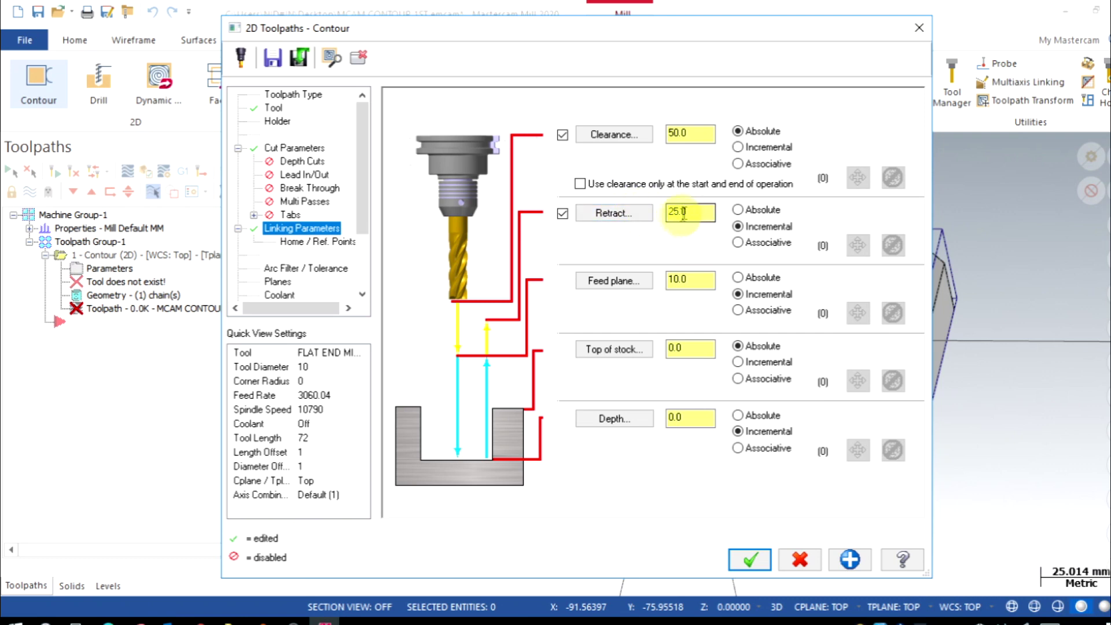
{"action": "left_click_drag", "start_coordinate": [698, 212], "coordinate": [666, 213]}
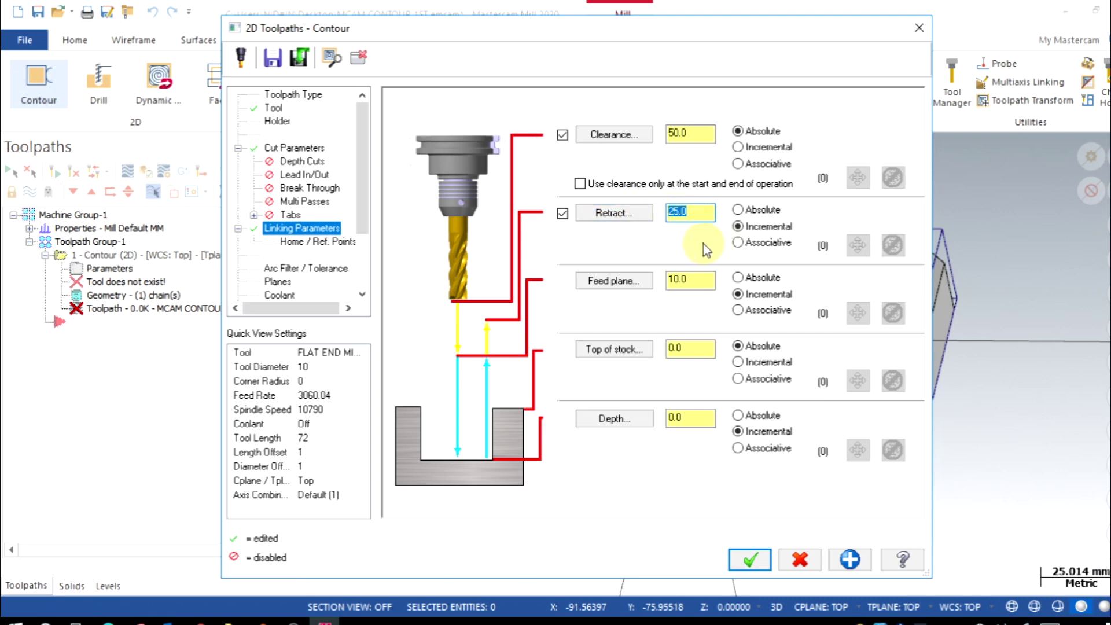
{"action": "type", "text": "5"}
{"action": "left_click", "coordinate": [765, 209]}
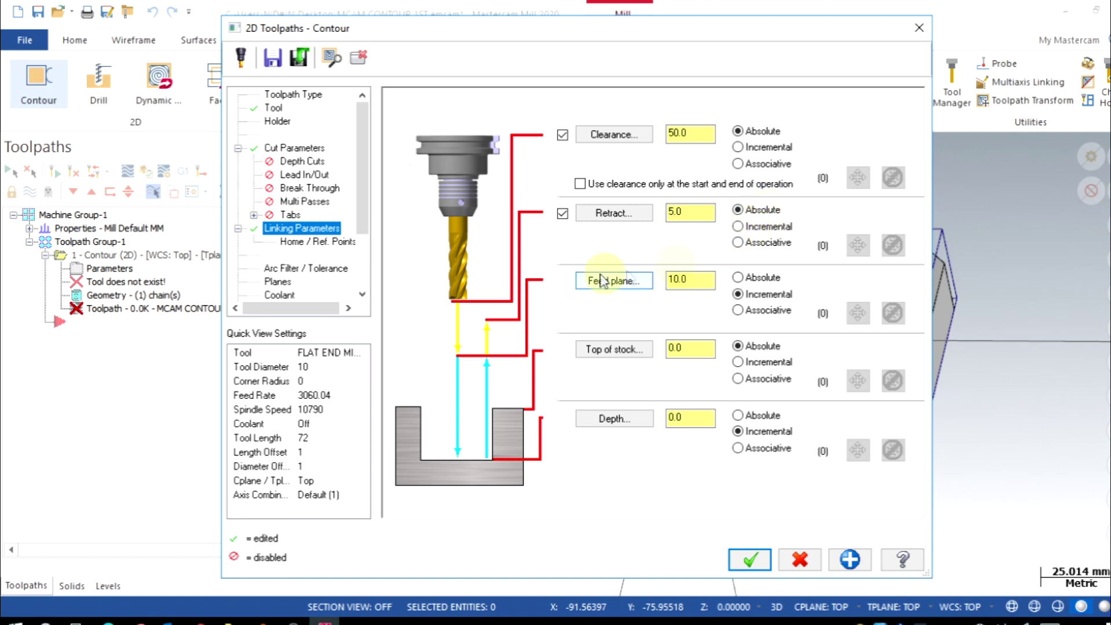
{"action": "left_click", "coordinate": [684, 280]}
{"action": "left_click_drag", "start_coordinate": [697, 280], "coordinate": [660, 282]}
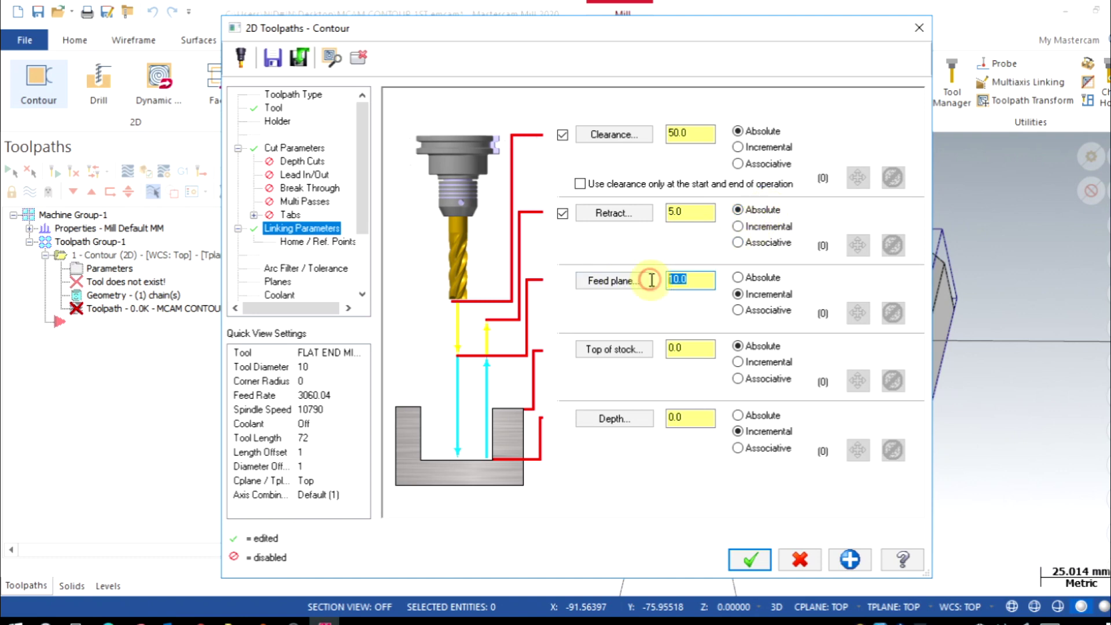
{"action": "type", "text": "1"}
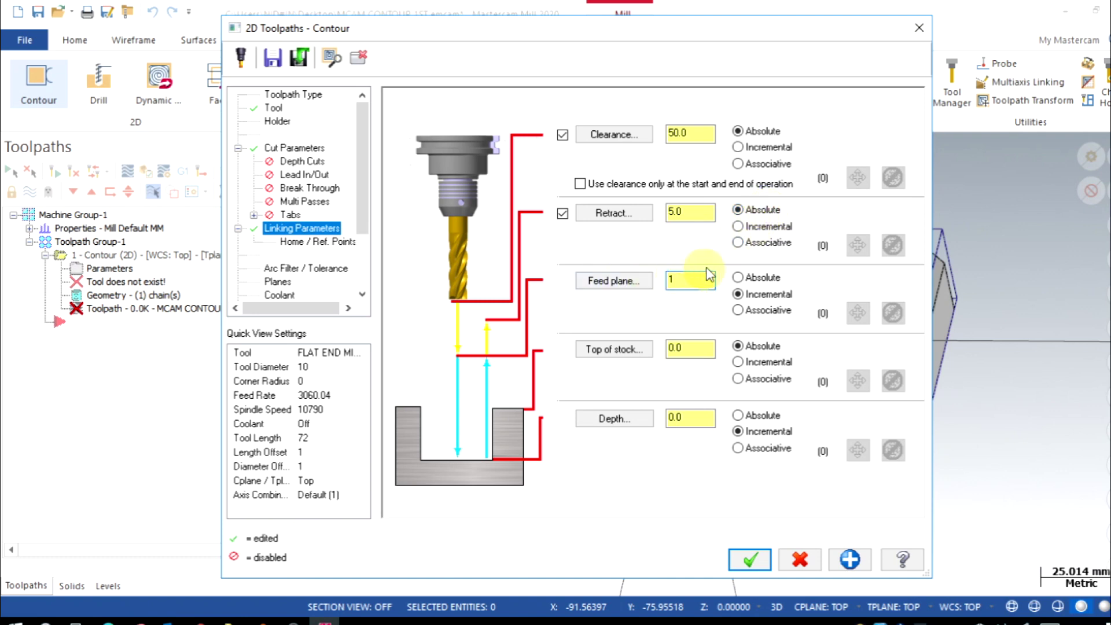
{"action": "left_click", "coordinate": [745, 279]}
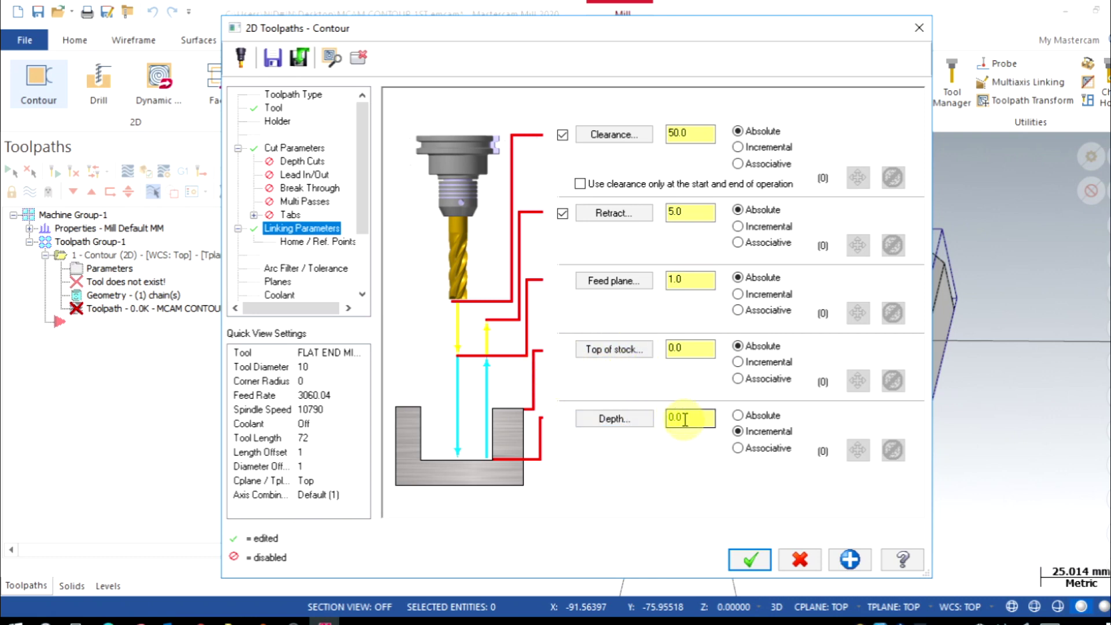
- Set the cutting depth to -10 absolute
{"action": "left_click", "coordinate": [737, 415]}
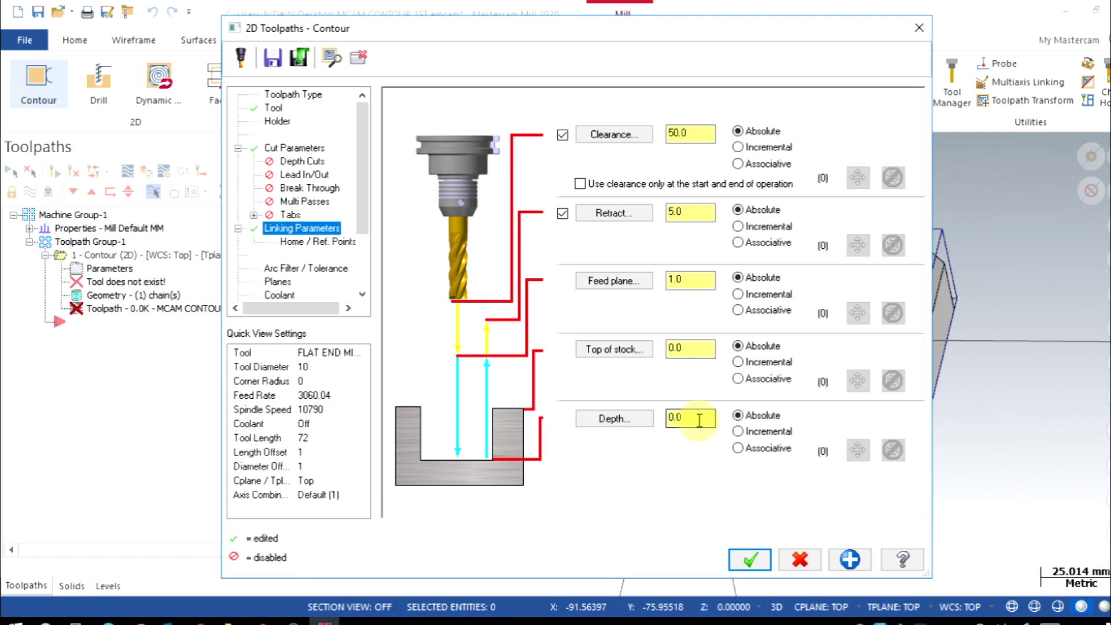
{"action": "left_click_drag", "start_coordinate": [704, 417], "coordinate": [637, 419]}
{"action": "type", "text": "-10"}
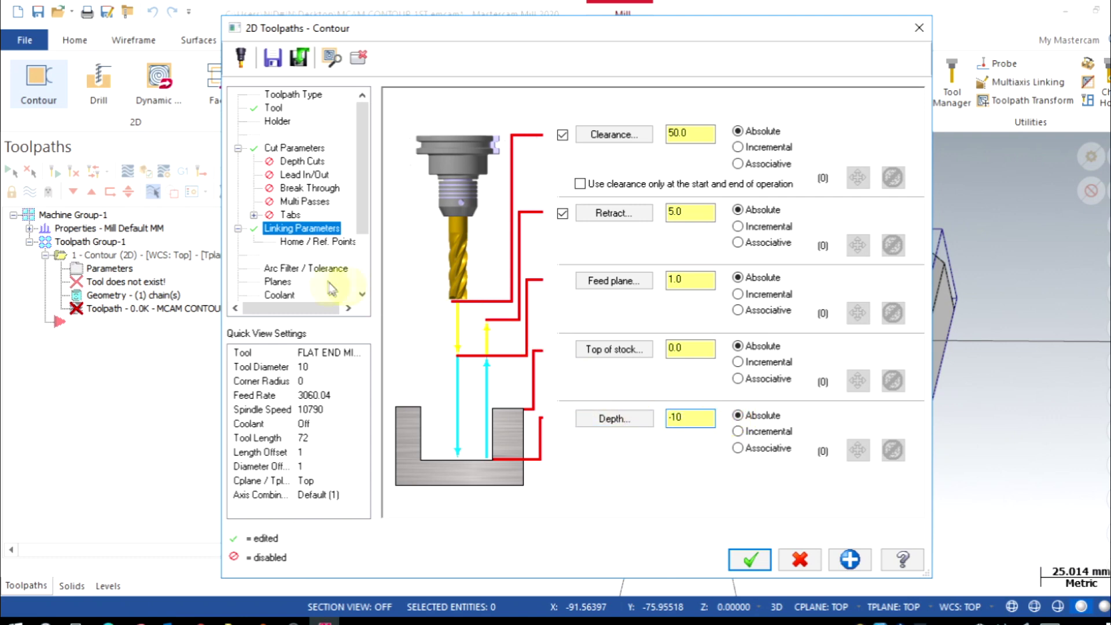
- Turn Flood coolant On in the Coolant settings
{"action": "left_click", "coordinate": [286, 283]}
{"action": "left_click", "coordinate": [670, 190]}
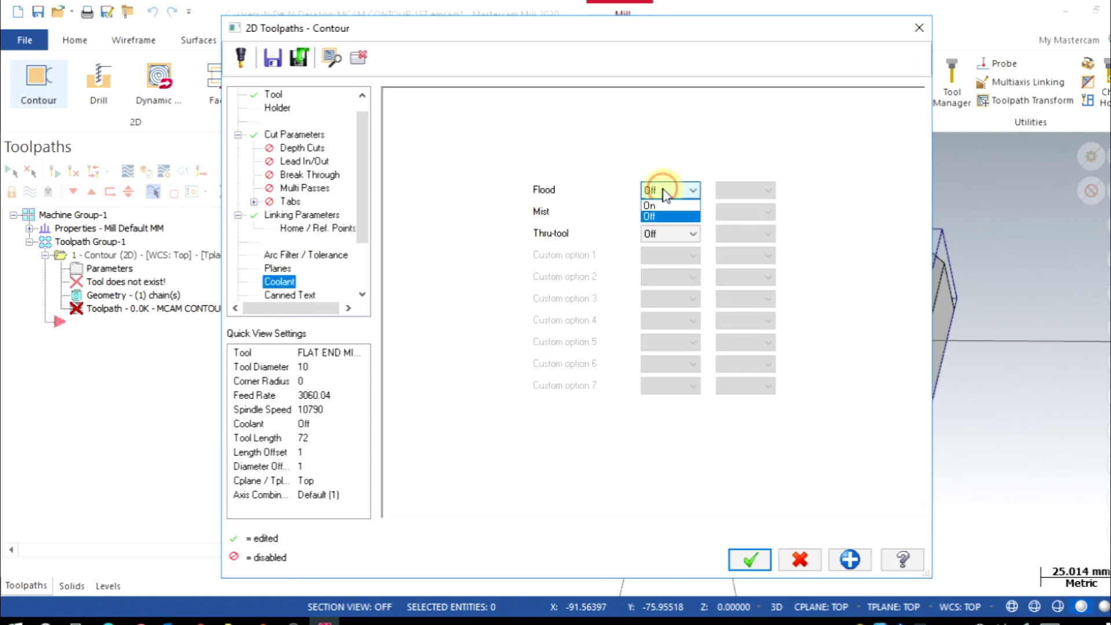
{"action": "left_click", "coordinate": [660, 211]}
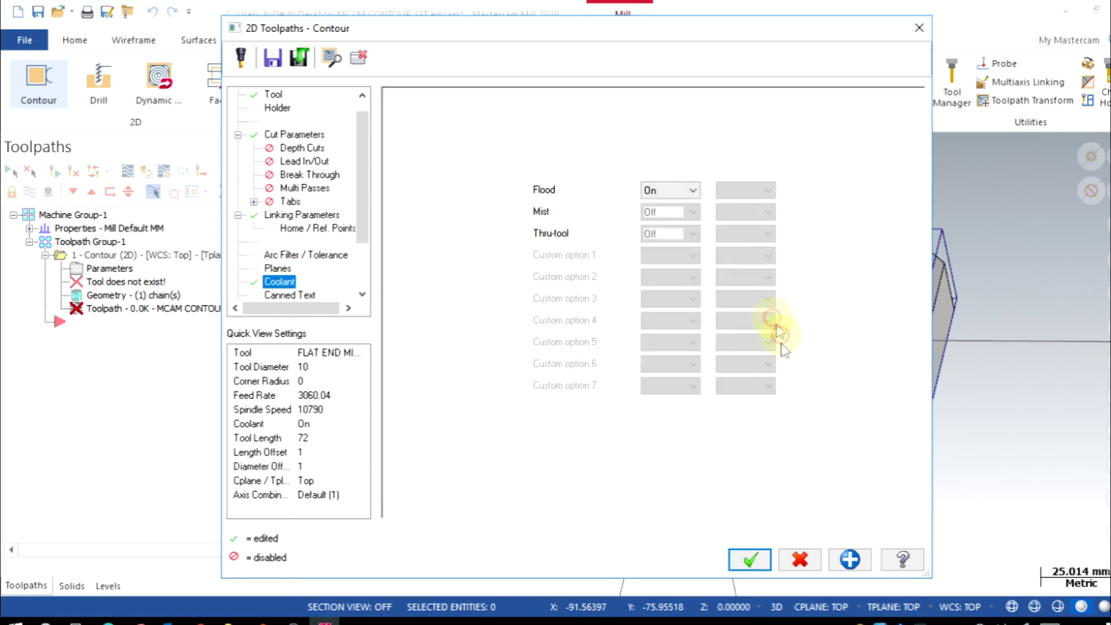
- Accept the contour parameters to regenerate the toolpath, then start Backplot
{"action": "left_click", "coordinate": [752, 559]}
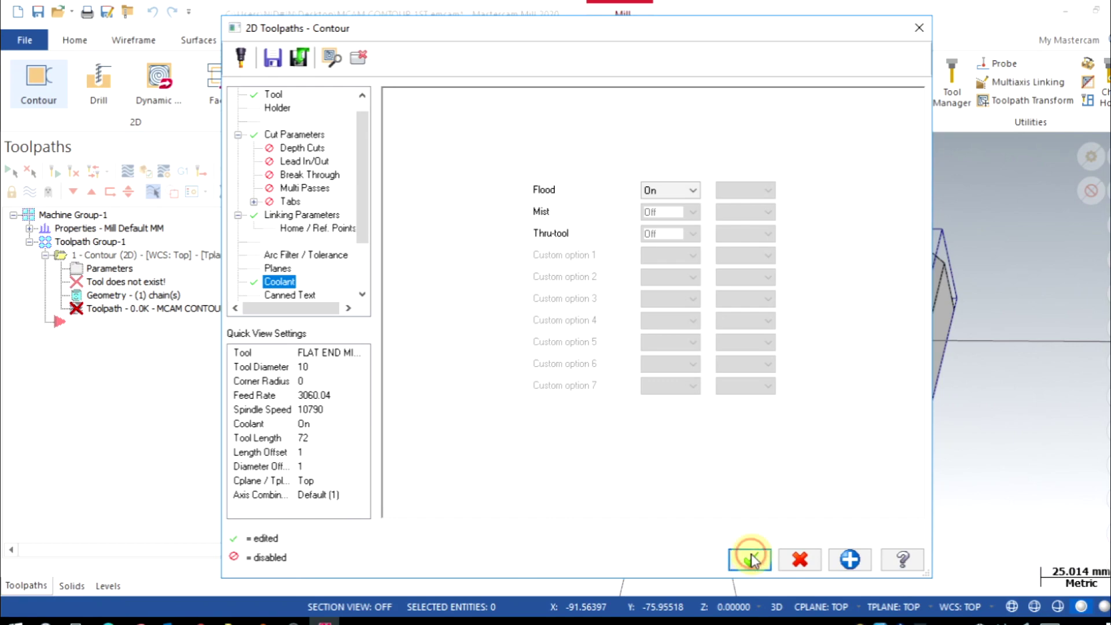
{"action": "mouse_move", "coordinate": [727, 308]}
{"action": "middle_mouse_down"}
{"action": "mouse_move", "coordinate": [729, 383]}
{"action": "mouse_move", "coordinate": [769, 317]}
{"action": "mouse_move", "coordinate": [714, 310]}
{"action": "middle_mouse_up"}
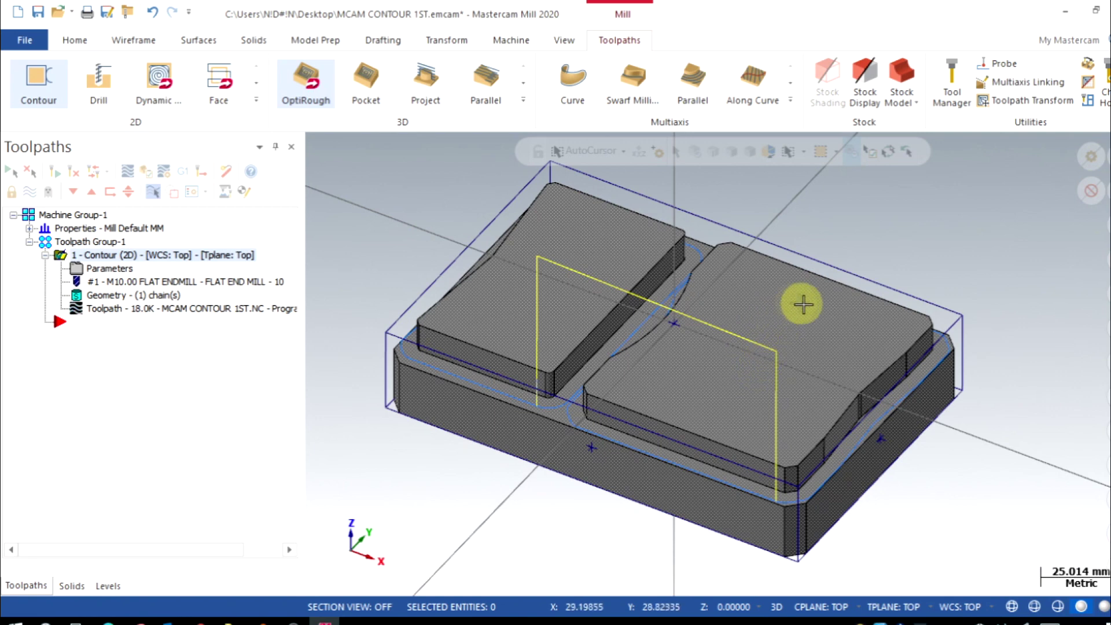
{"action": "scroll", "coordinate": [783, 326], "scroll_direction": "down", "scroll_amount": 2}
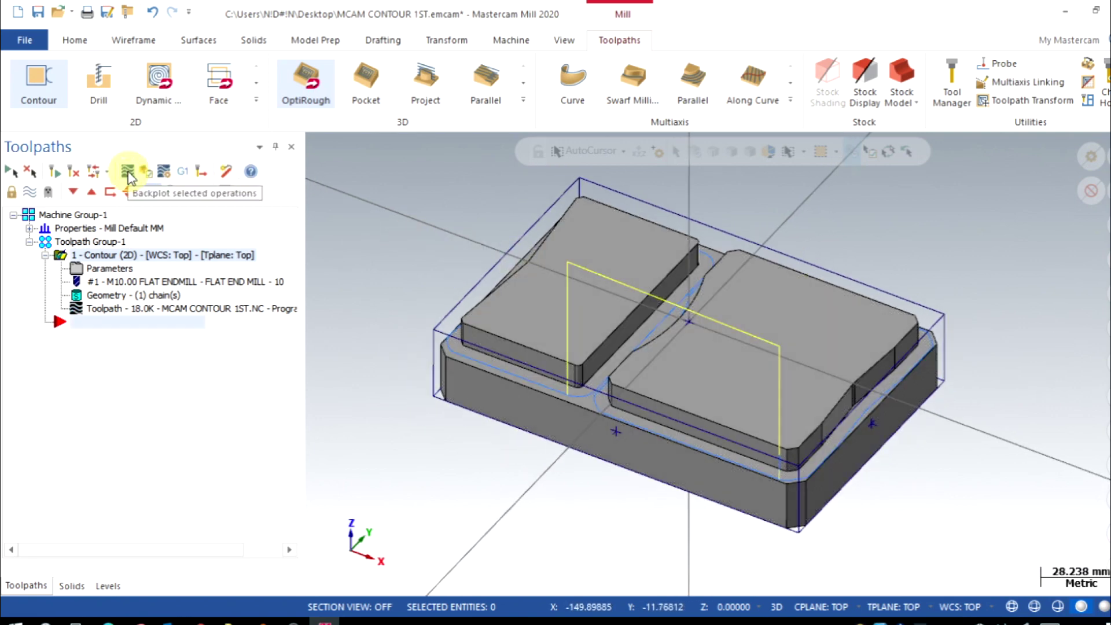
{"action": "left_click", "coordinate": [128, 172]}
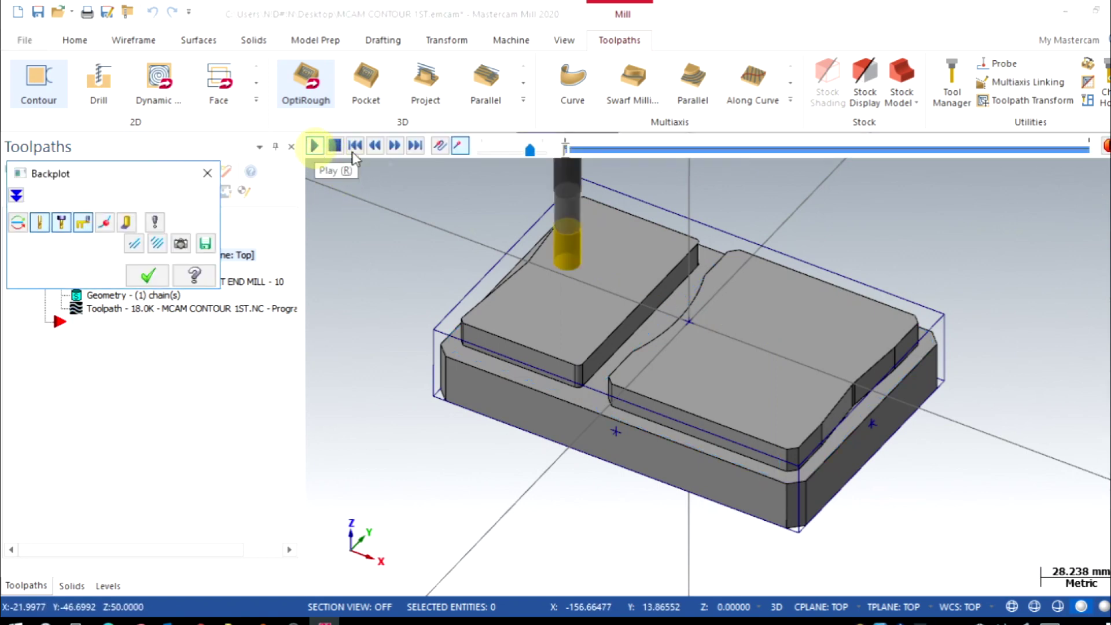
- Play the contour backplot with its details expanded, then raise the playback speed
{"action": "left_click", "coordinate": [517, 152]}
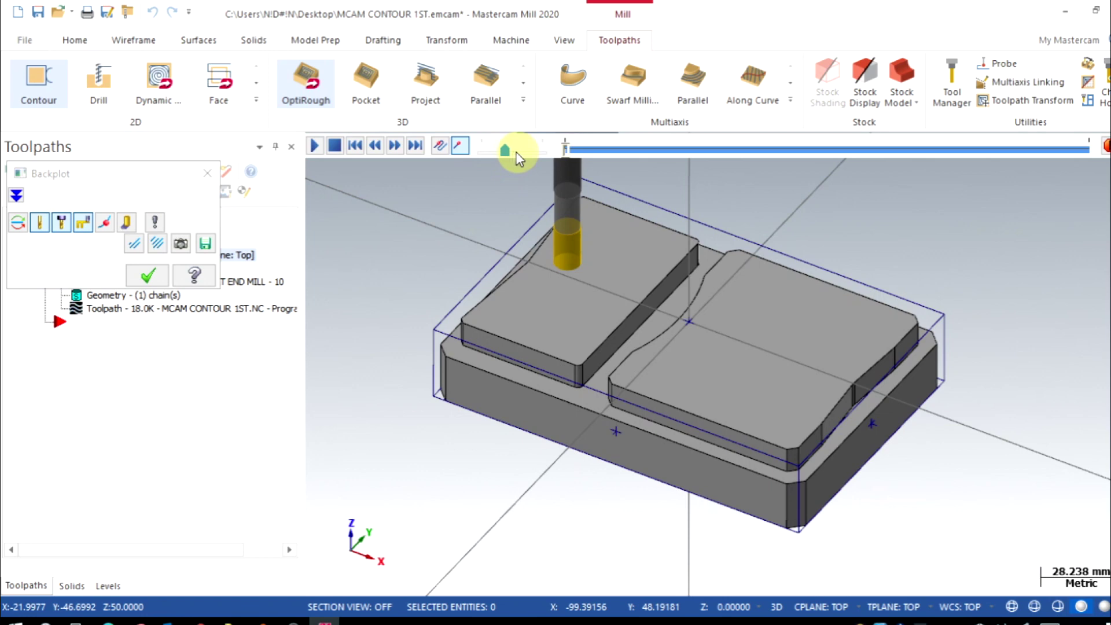
{"action": "left_click", "coordinate": [316, 145]}
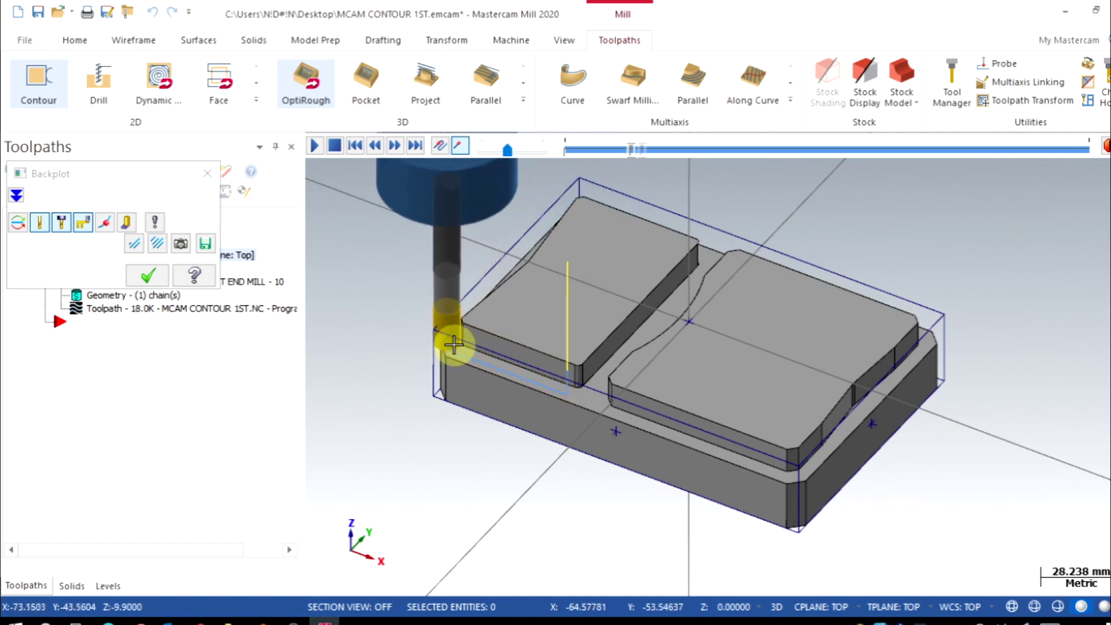
{"action": "left_click", "coordinate": [16, 195]}
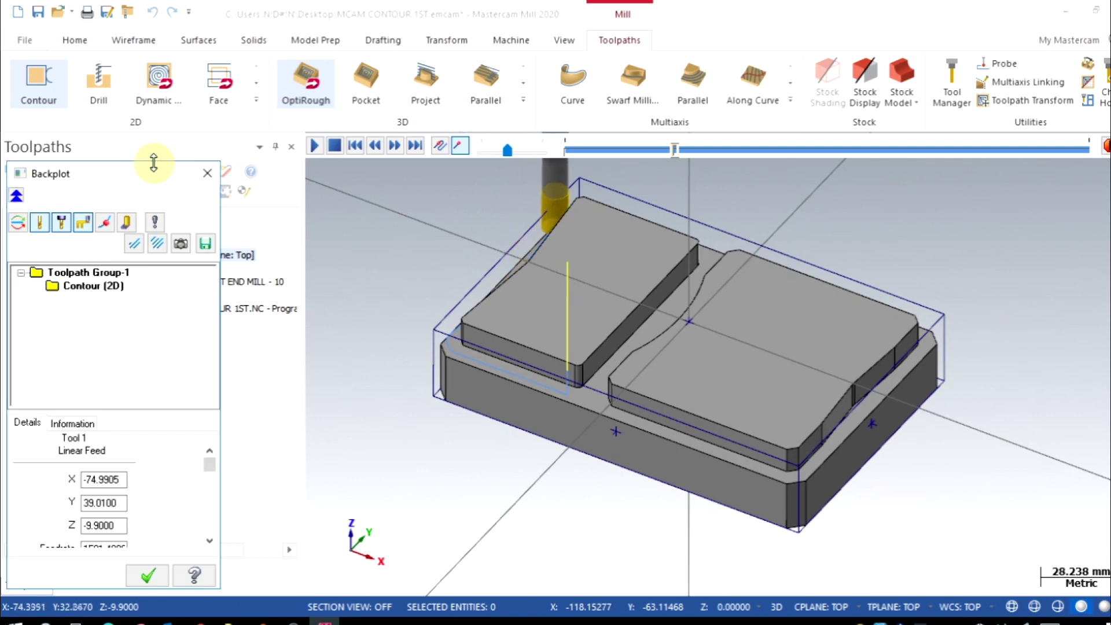
{"action": "left_click_drag", "start_coordinate": [154, 168], "coordinate": [164, 58]}
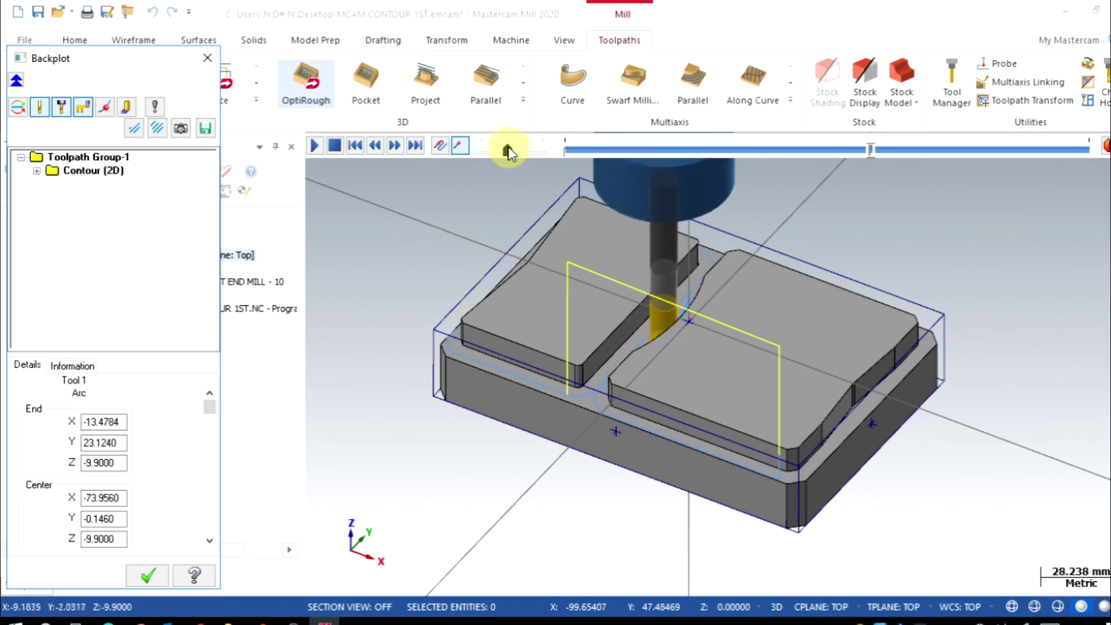
{"action": "left_click_drag", "start_coordinate": [508, 149], "coordinate": [524, 149]}
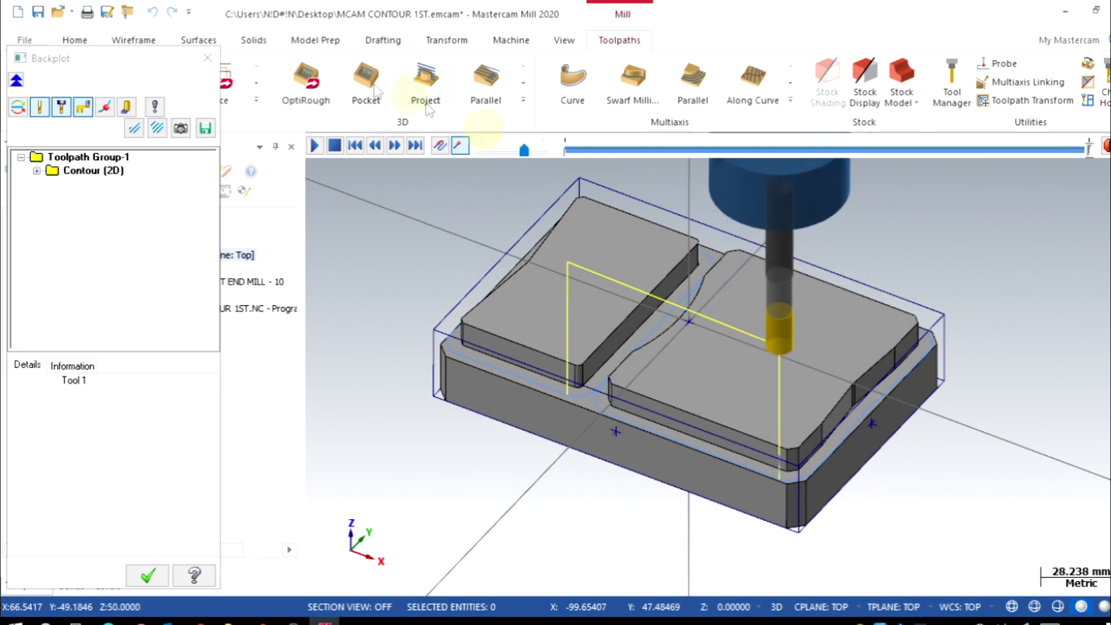
- Close the backplot and reopen the contour toolpath parameters
{"action": "left_click", "coordinate": [207, 58]}
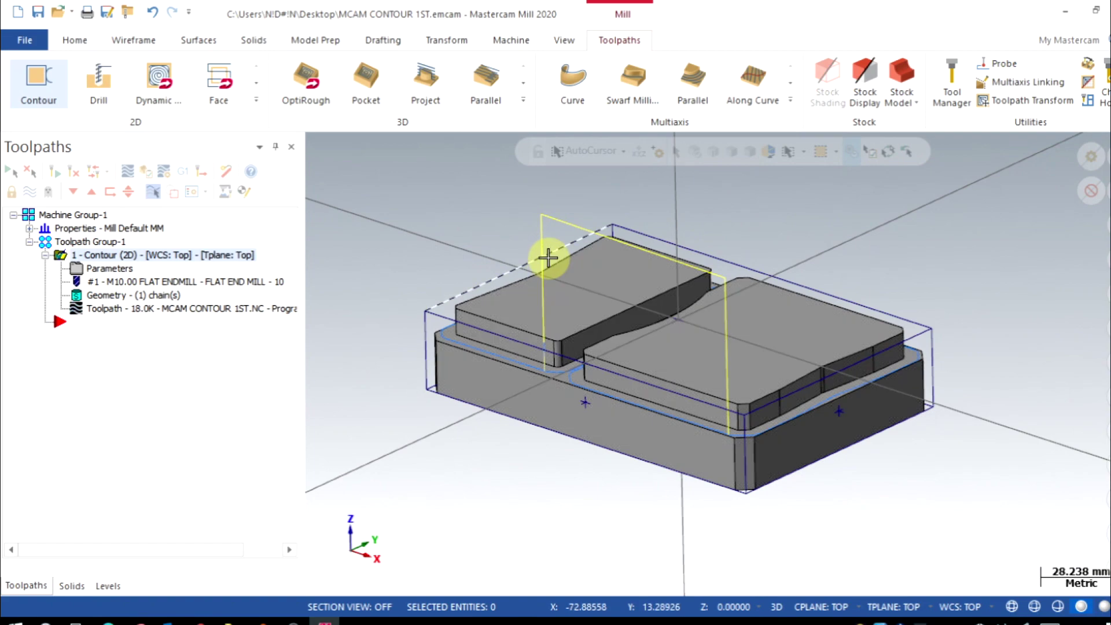
{"action": "middle_click_drag", "start_coordinate": [575, 310], "coordinate": [575, 332]}
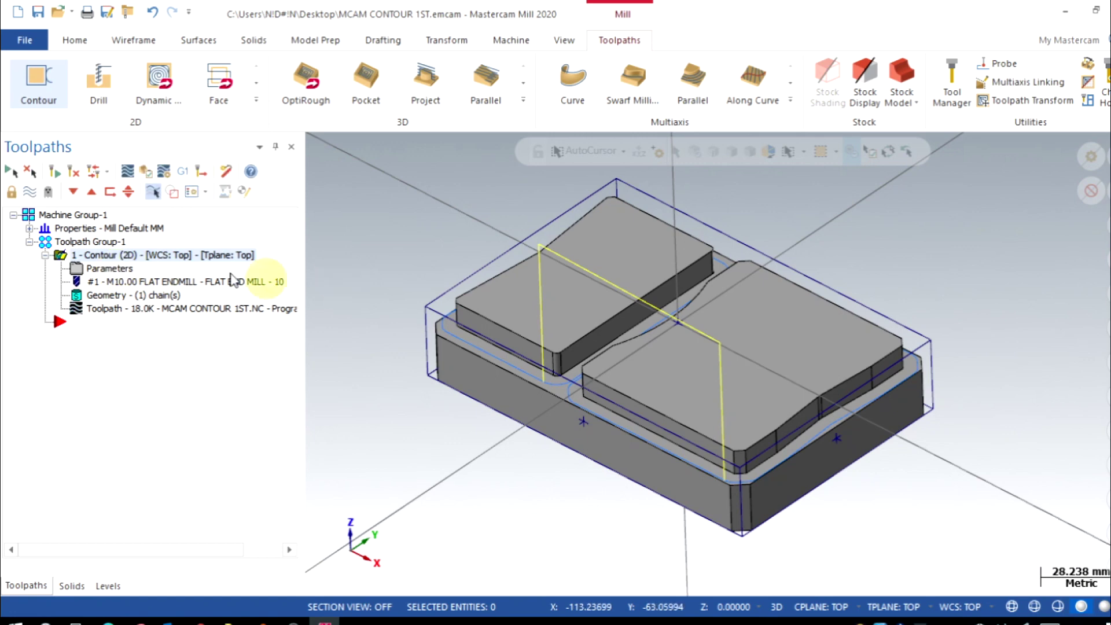
{"action": "left_click", "coordinate": [104, 271]}
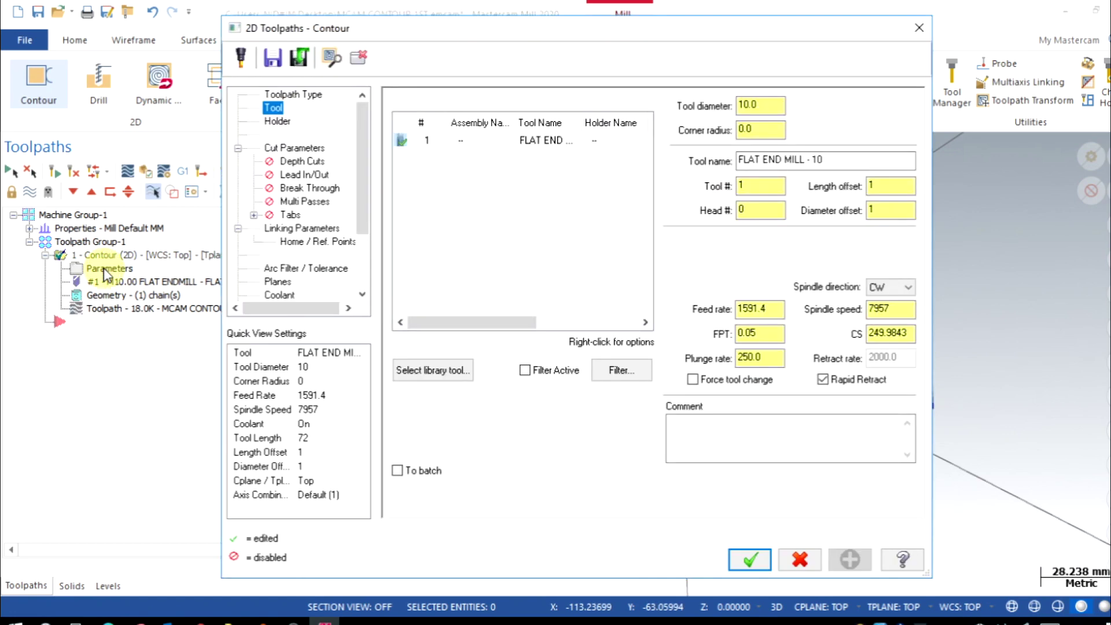
- Enable depth cuts with a 2.5 max rough step and one 0.2 finish cut
{"action": "left_click", "coordinate": [300, 162]}
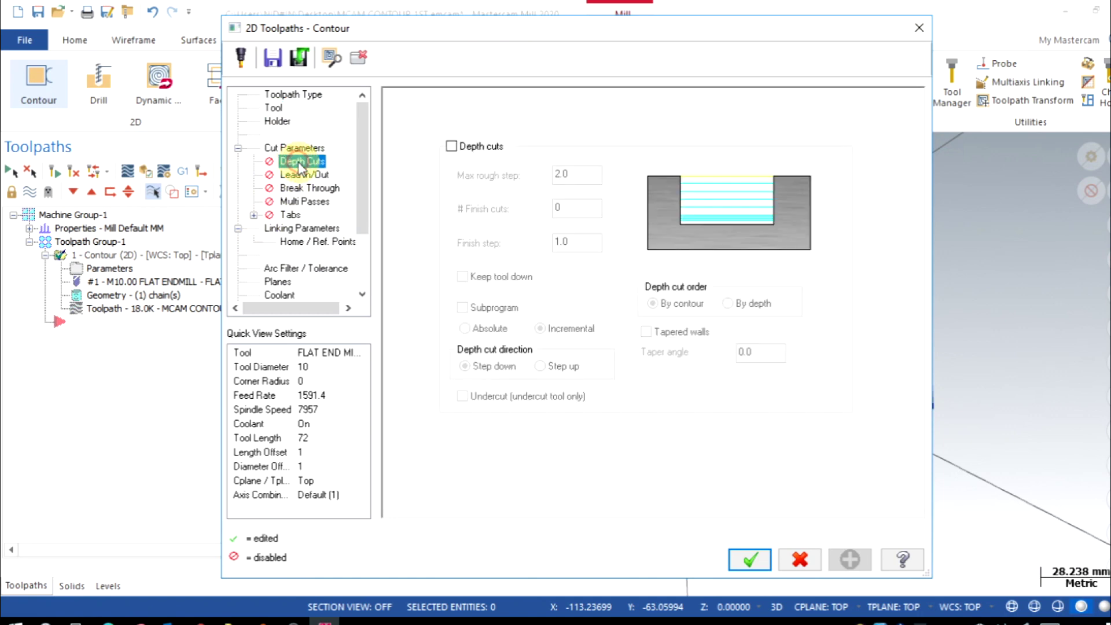
{"action": "left_click", "coordinate": [451, 146]}
{"action": "left_click", "coordinate": [575, 174]}
{"action": "key", "text": "BackSpace"}
{"action": "type", "text": "5"}
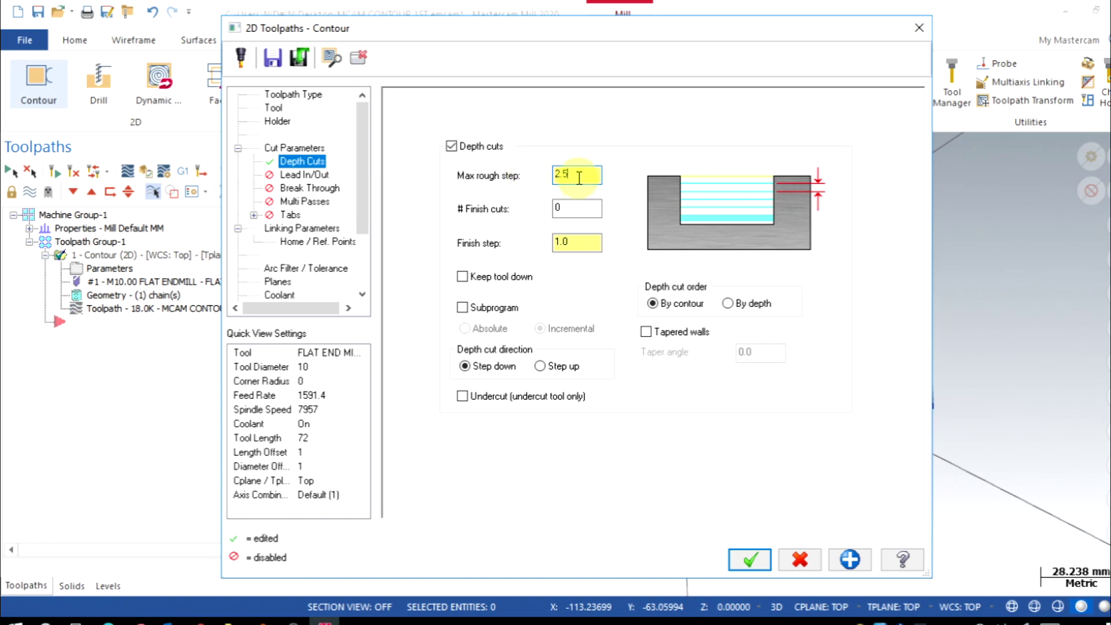
{"action": "key", "text": "Tab"}
{"action": "type", "text": "1"}
{"action": "key", "text": "Tab"}
{"action": "type", "text": "0.2"}
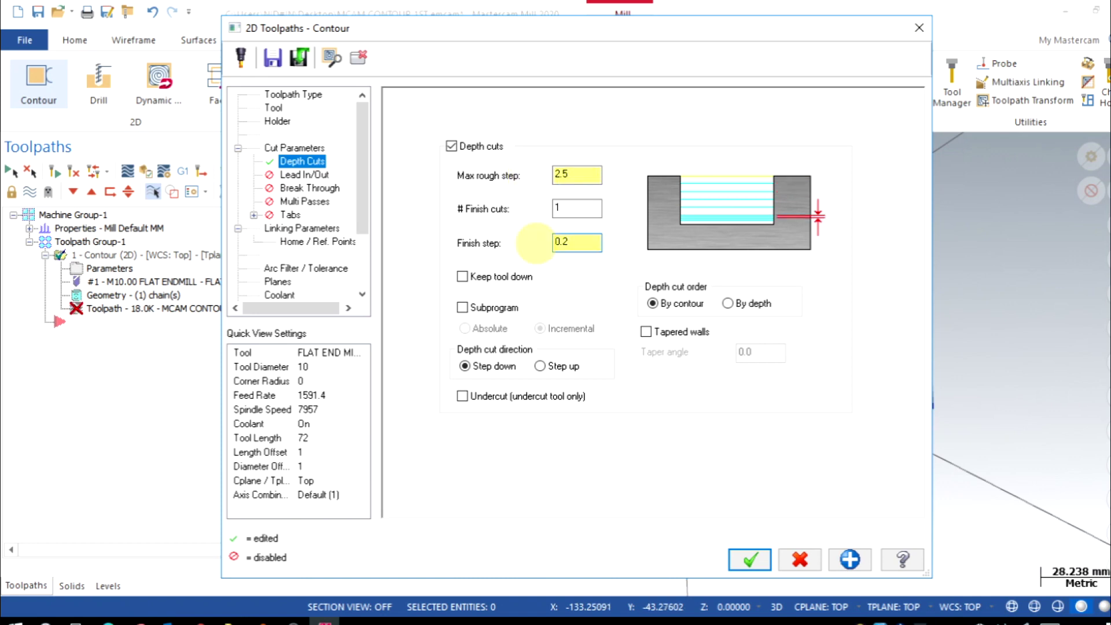
{"action": "left_click", "coordinate": [582, 211]}
{"action": "left_click", "coordinate": [750, 559]}
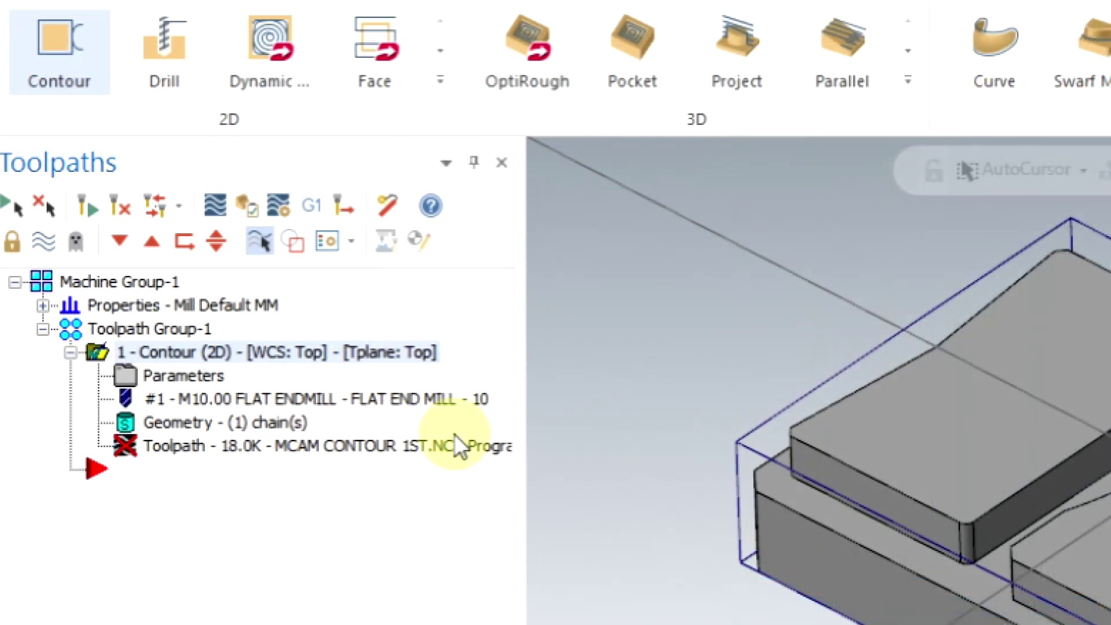
- Regenerate the contour and inspect its stacked passes in Front view, then return to Isometric
{"action": "left_click", "coordinate": [118, 204]}
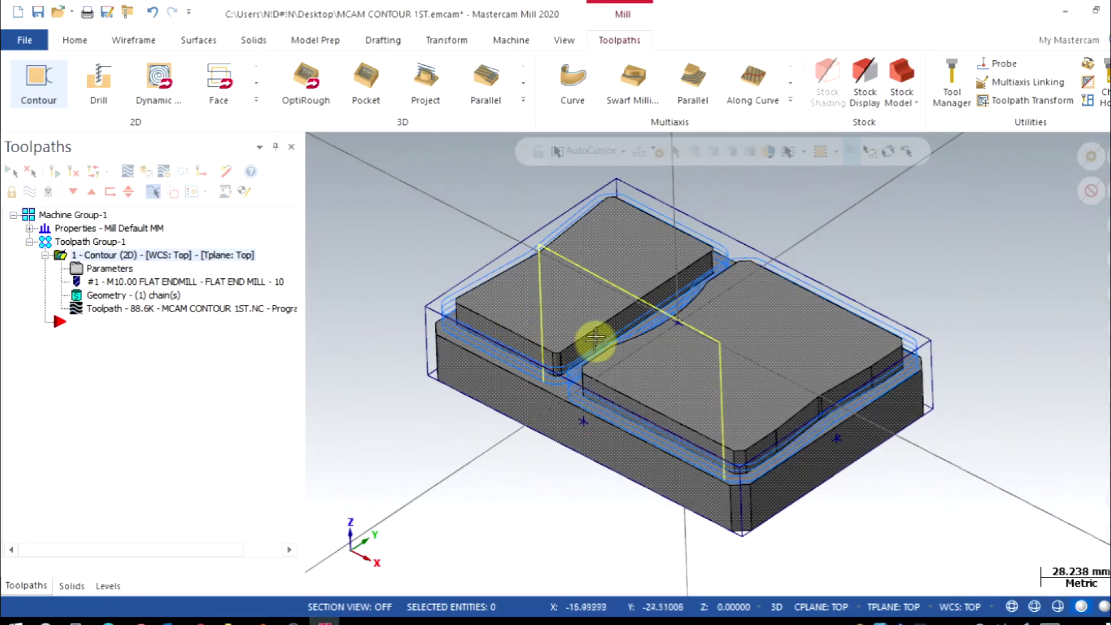
{"action": "mouse_move", "coordinate": [595, 337]}
{"action": "middle_mouse_down"}
{"action": "mouse_move", "coordinate": [619, 293]}
{"action": "mouse_move", "coordinate": [640, 330]}
{"action": "middle_mouse_up"}
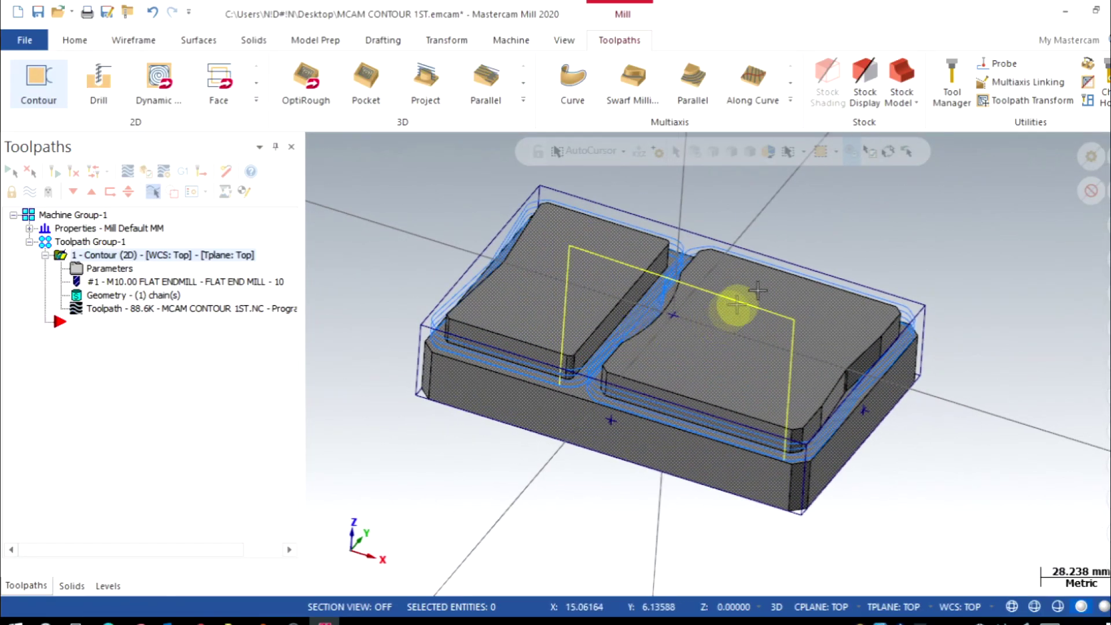
{"action": "key", "text": "alt+2"}
{"action": "scroll", "coordinate": [389, 345], "scroll_direction": "up", "scroll_amount": 5}
{"action": "scroll", "coordinate": [397, 285], "scroll_direction": "up", "scroll_amount": 2}
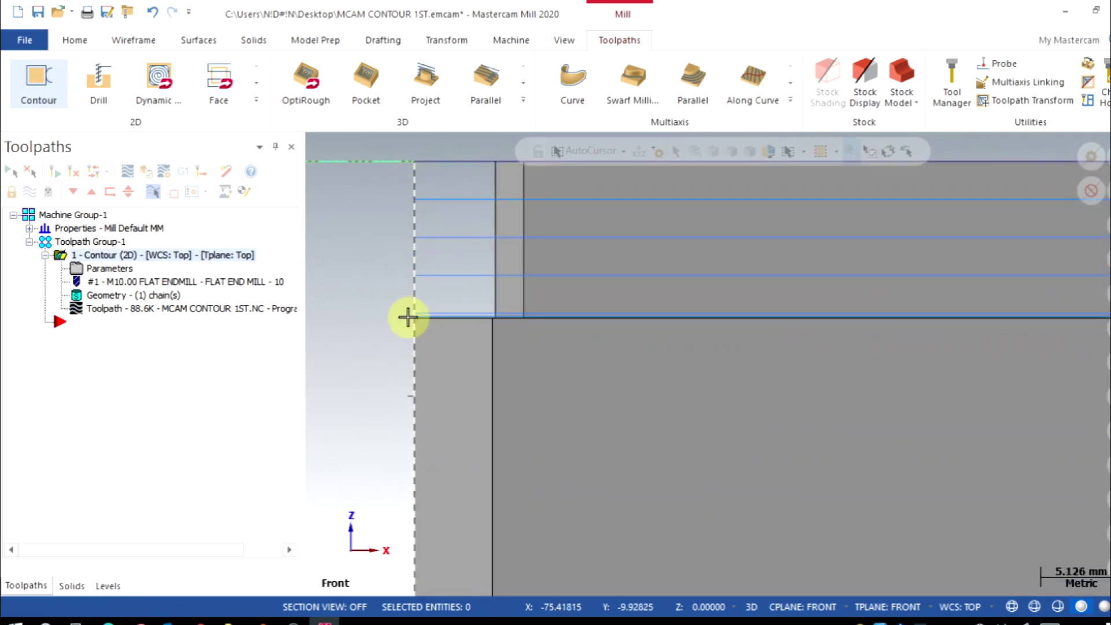
{"action": "scroll", "coordinate": [407, 317], "scroll_direction": "up", "scroll_amount": 1}
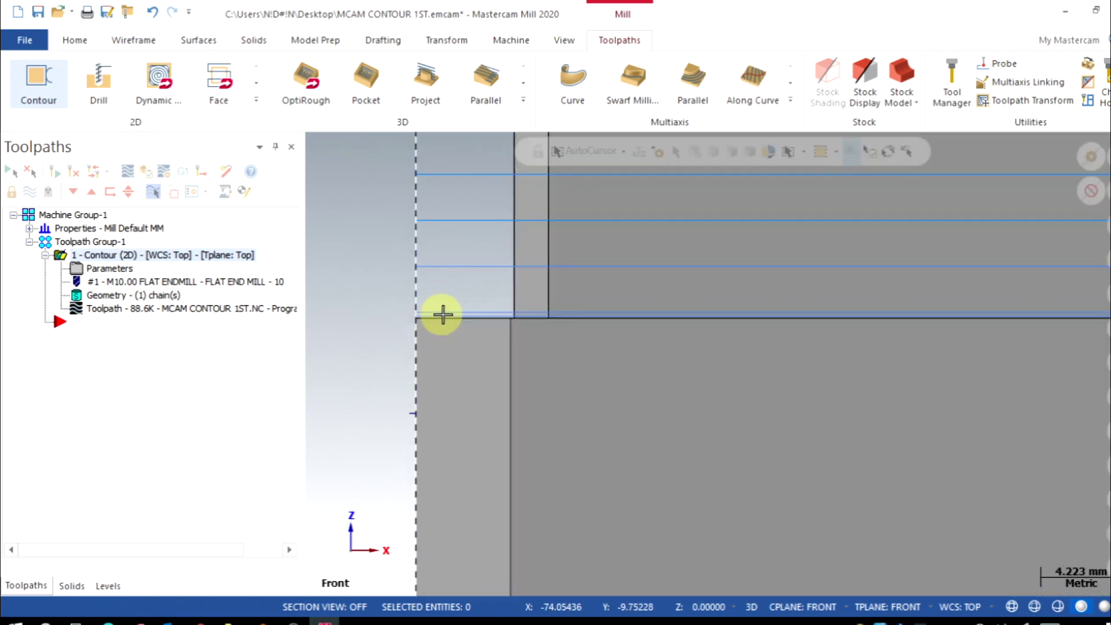
{"action": "right_click", "coordinate": [348, 203]}
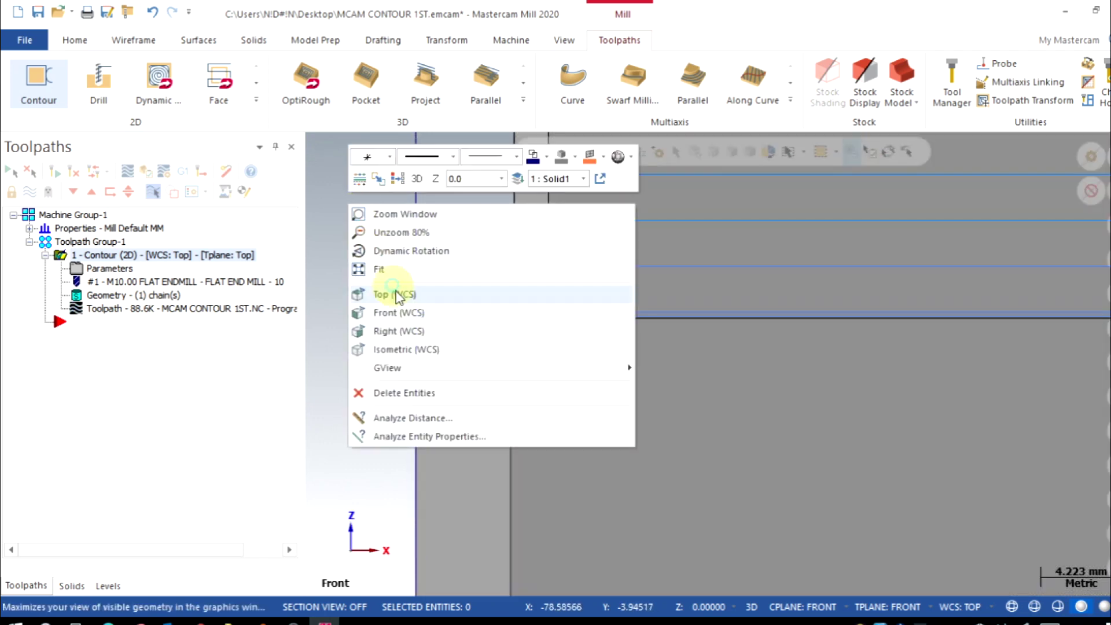
{"action": "left_click", "coordinate": [406, 350]}
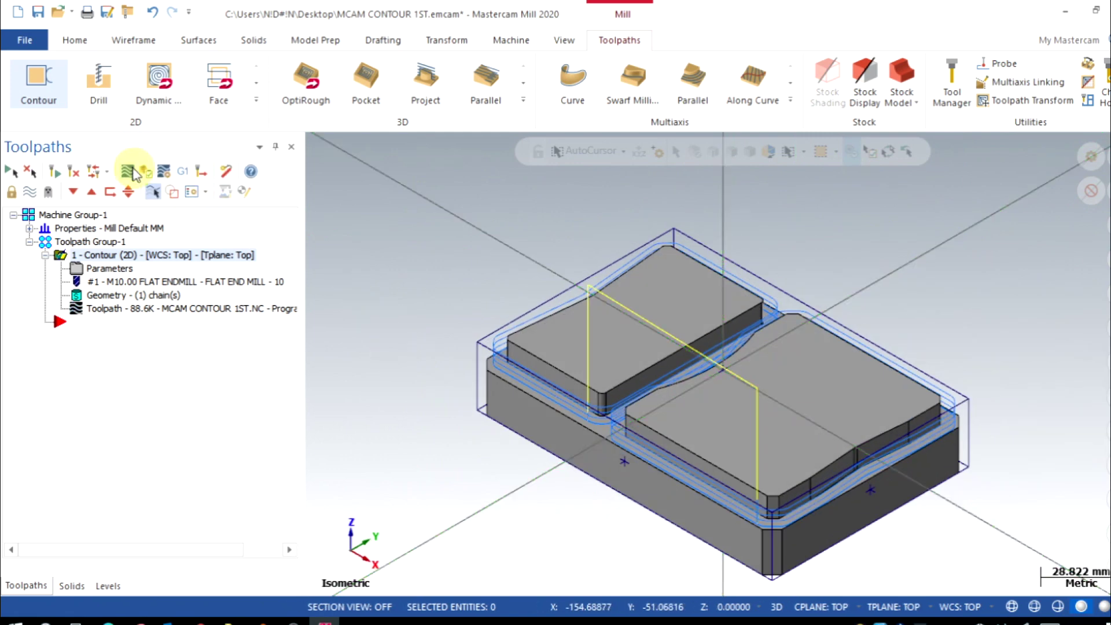
{"action": "left_click", "coordinate": [127, 171]}
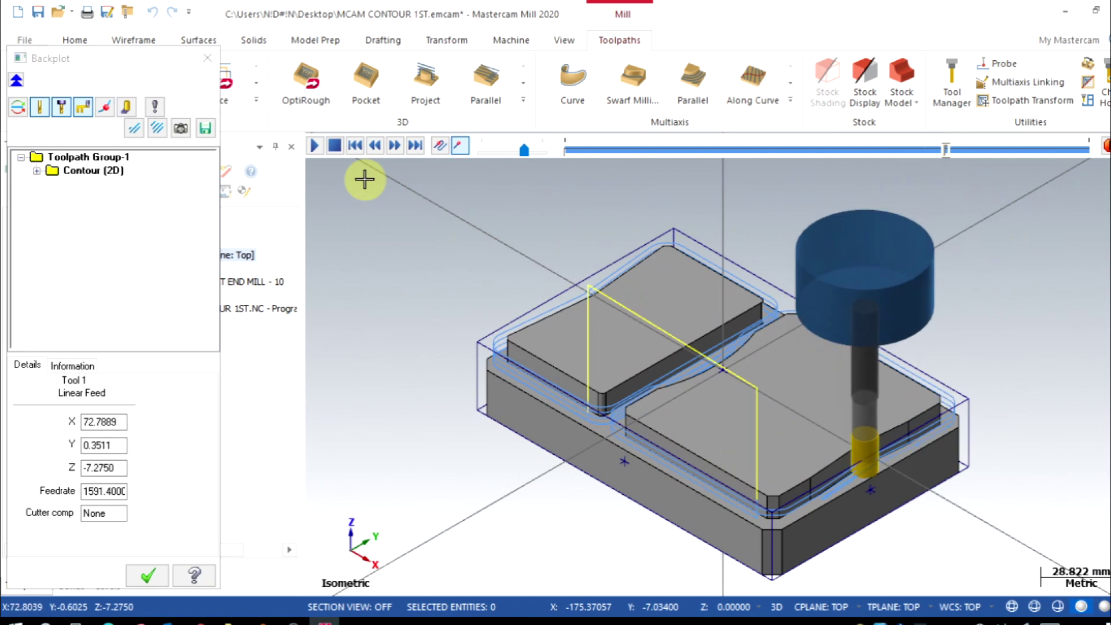
{"action": "key", "text": "Escape"}
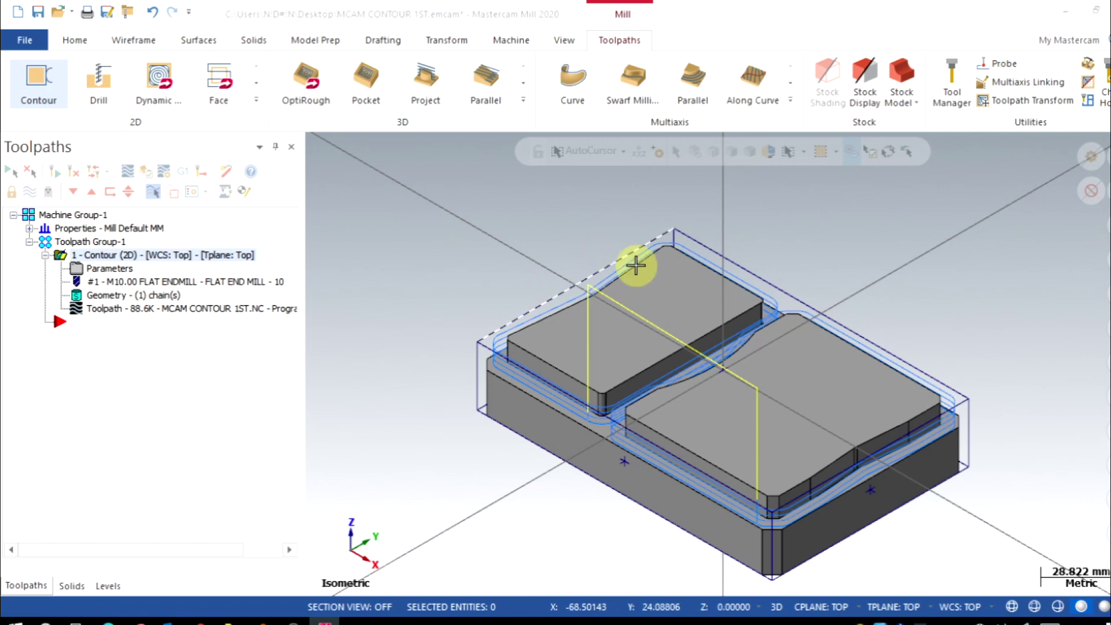
- Define a 150 × 100 × 30 stock from the part's bounding box
{"action": "left_click", "coordinate": [28, 229]}
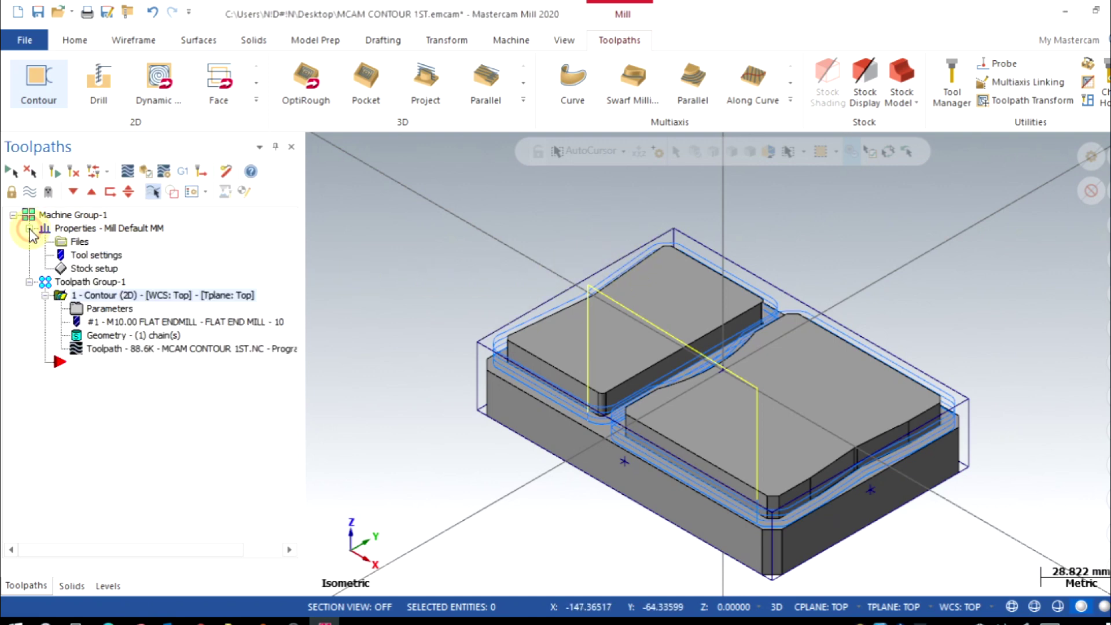
{"action": "left_click", "coordinate": [88, 268]}
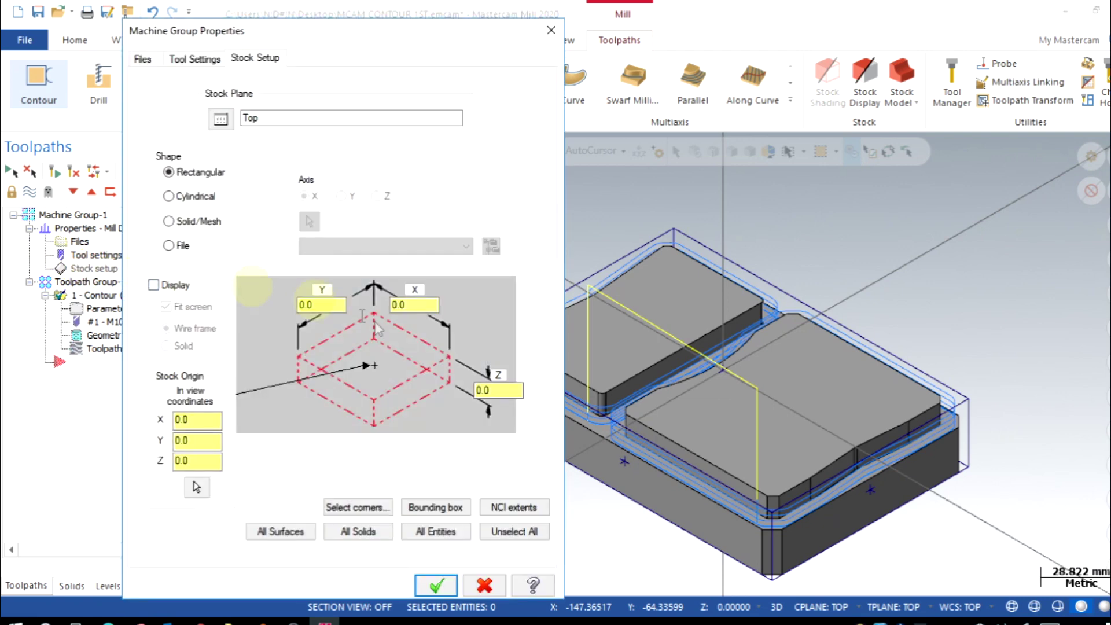
{"action": "left_click", "coordinate": [435, 507]}
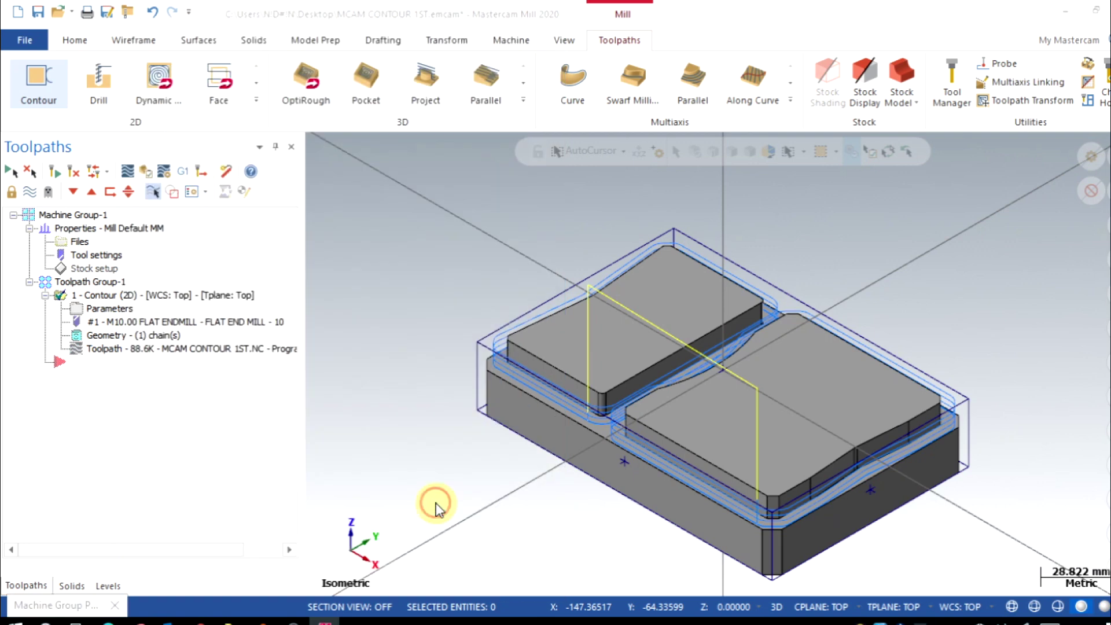
{"action": "left_click_drag", "start_coordinate": [409, 153], "coordinate": [986, 580]}
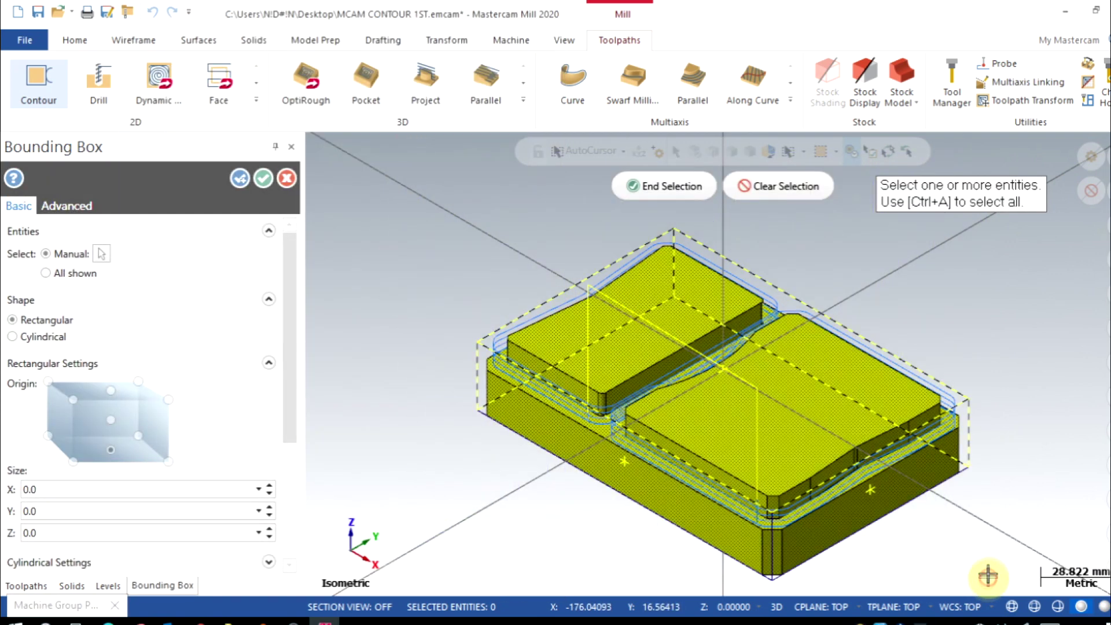
{"action": "left_click", "coordinate": [657, 186]}
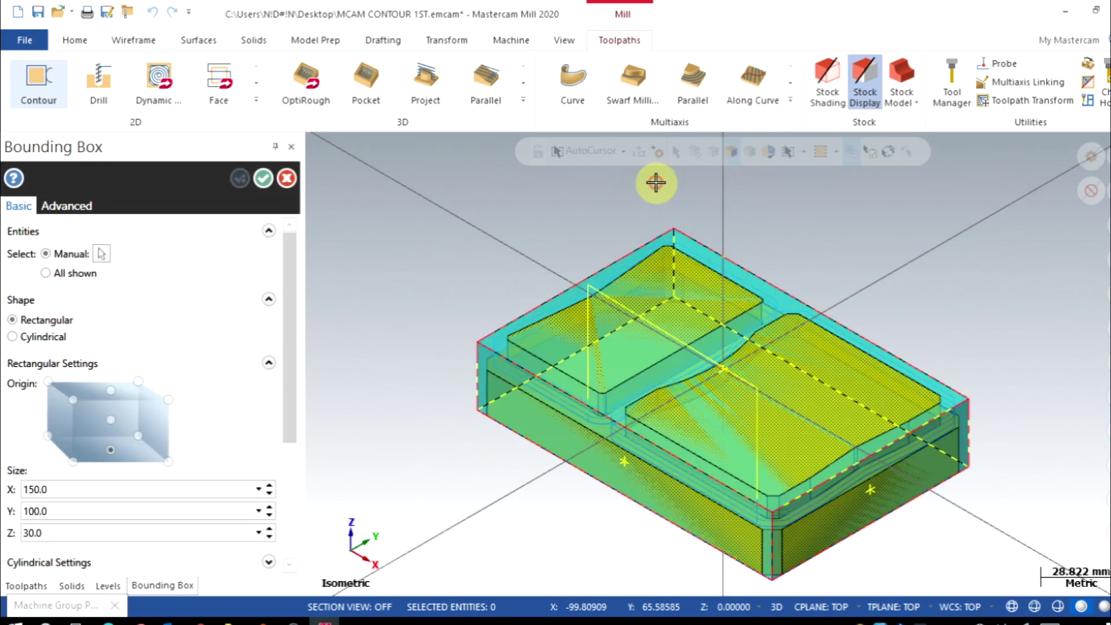
{"action": "left_click", "coordinate": [263, 179]}
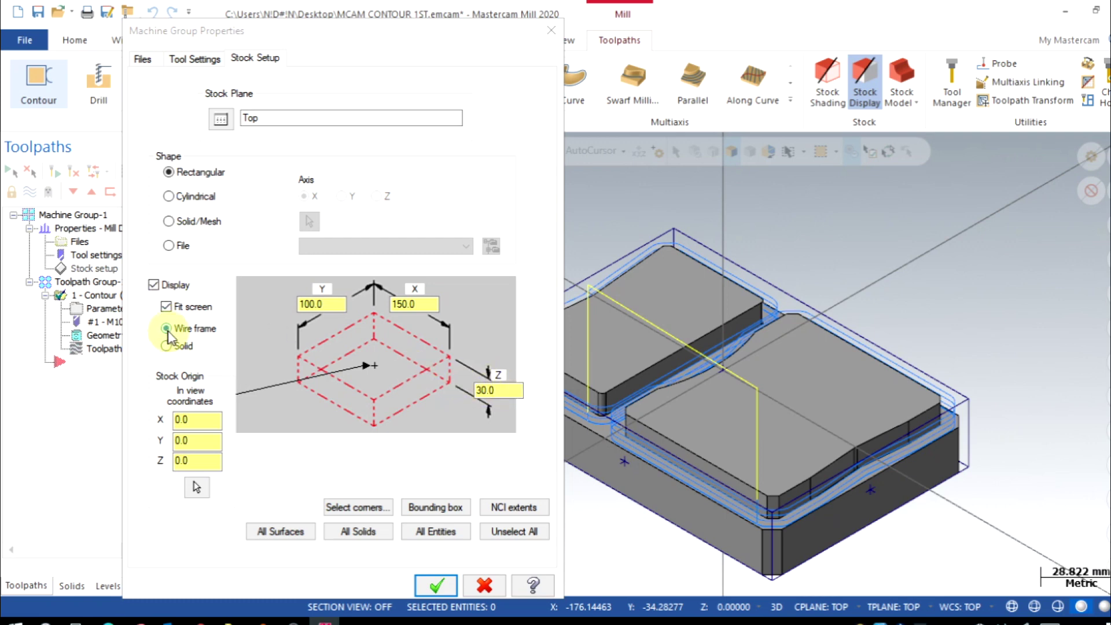
{"action": "left_click", "coordinate": [167, 346]}
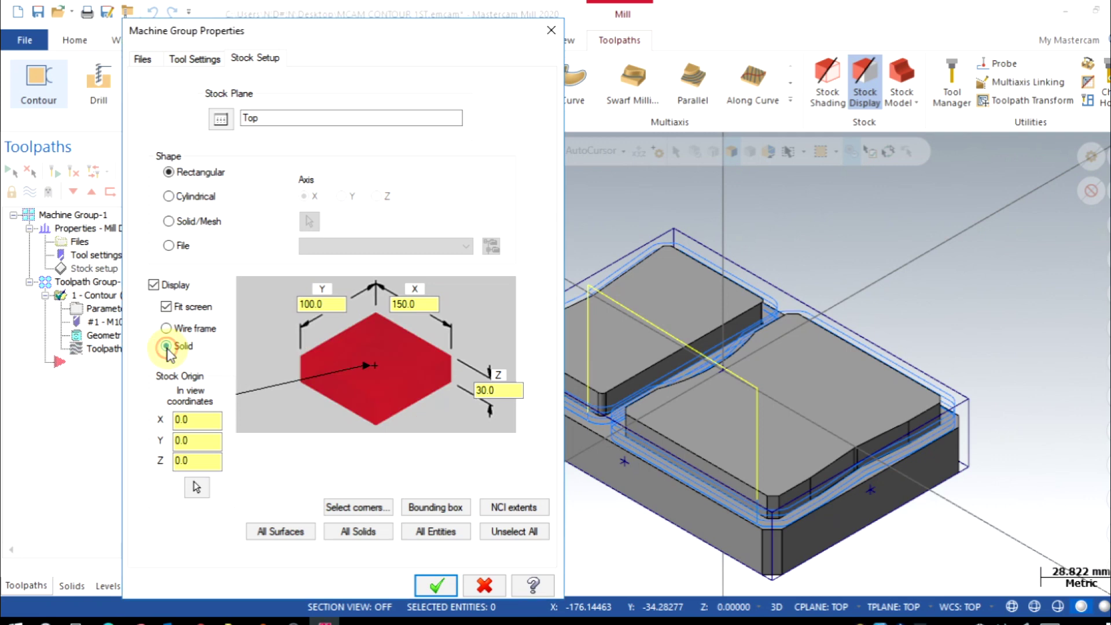
{"action": "left_click", "coordinate": [436, 586]}
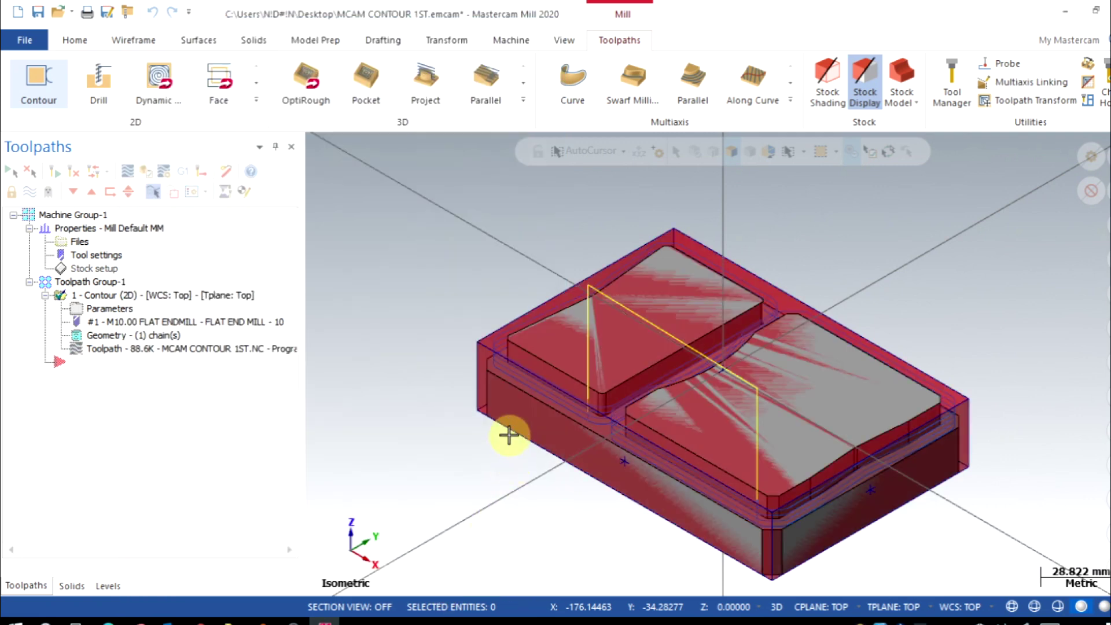
- Change the stock display to wireframe
{"action": "left_click", "coordinate": [101, 271]}
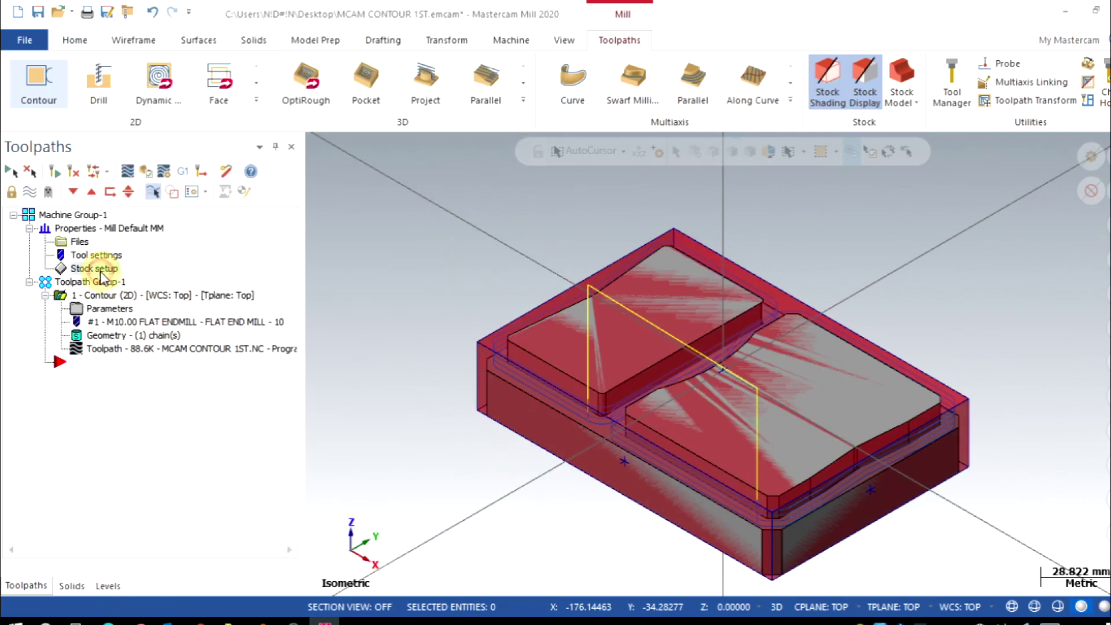
{"action": "left_click", "coordinate": [176, 330]}
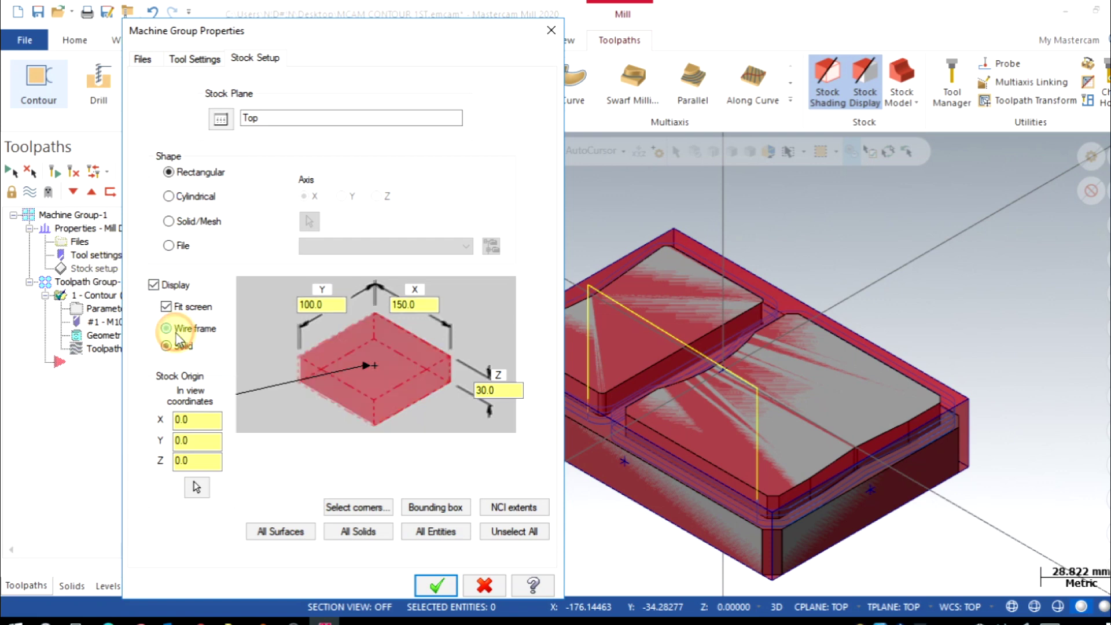
{"action": "left_click", "coordinate": [428, 582]}
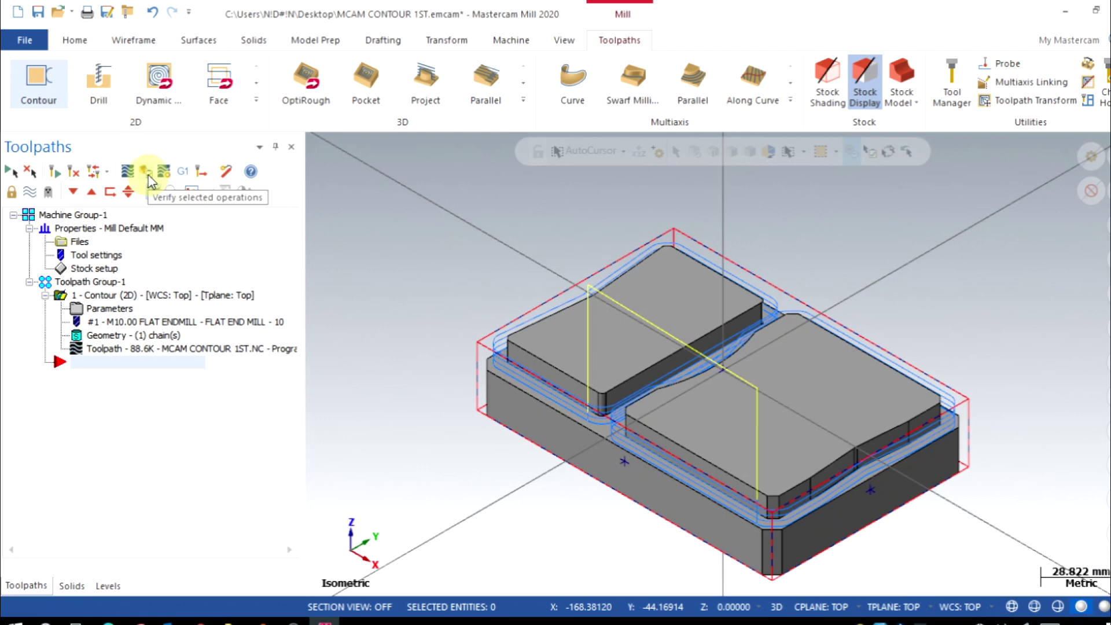
- Run the contour toolpath verification in Mastercam Simulator
{"action": "left_click", "coordinate": [148, 176]}
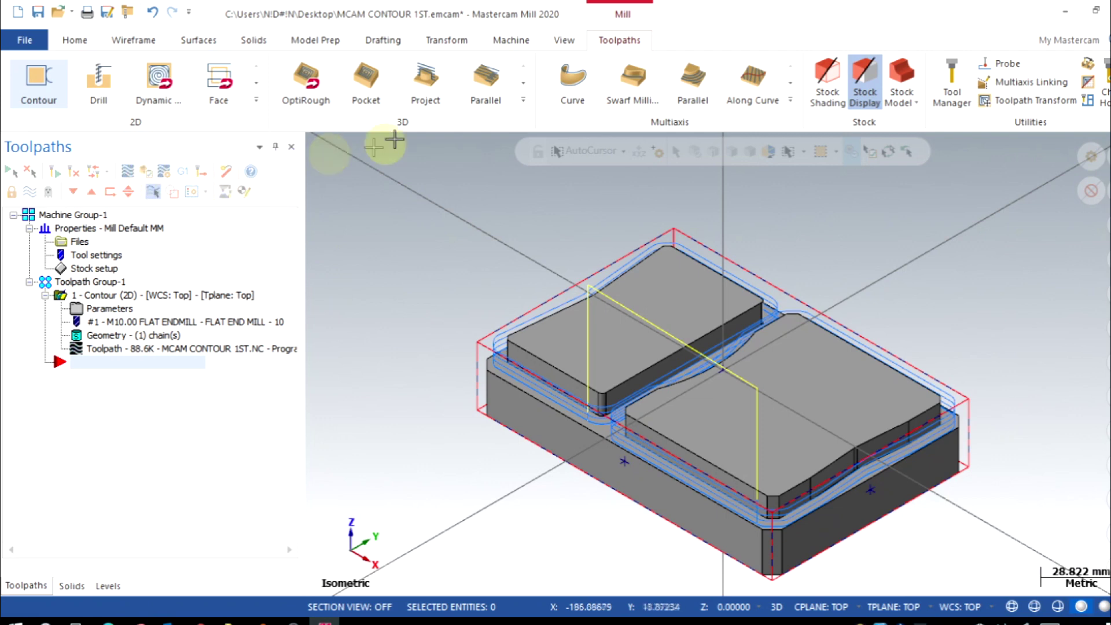
{"action": "left_click", "coordinate": [511, 41]}
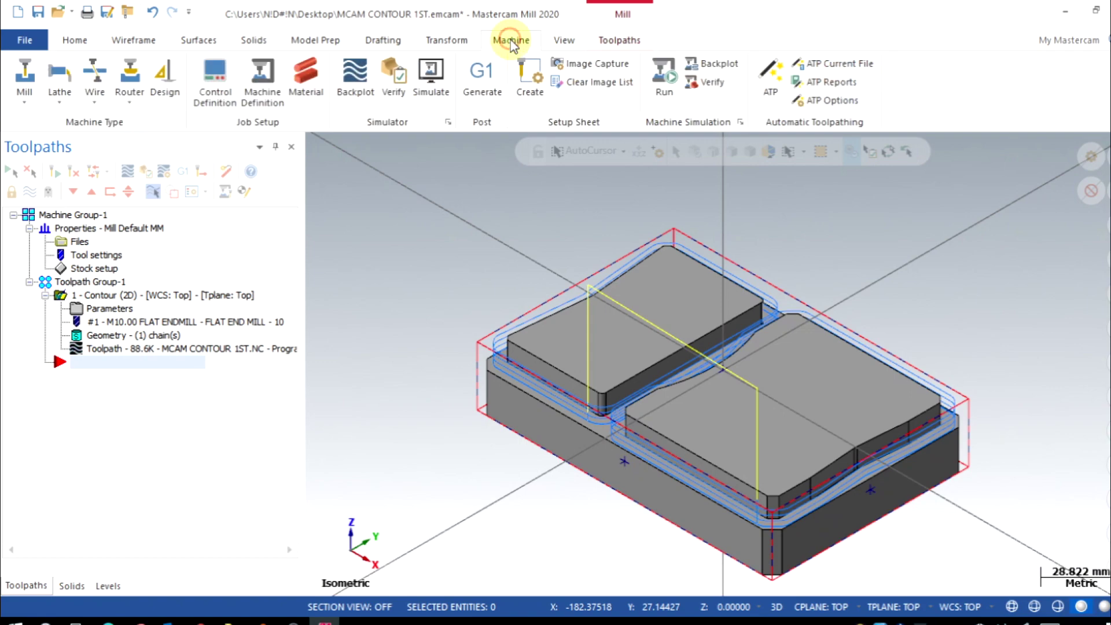
{"action": "left_click", "coordinate": [394, 93]}
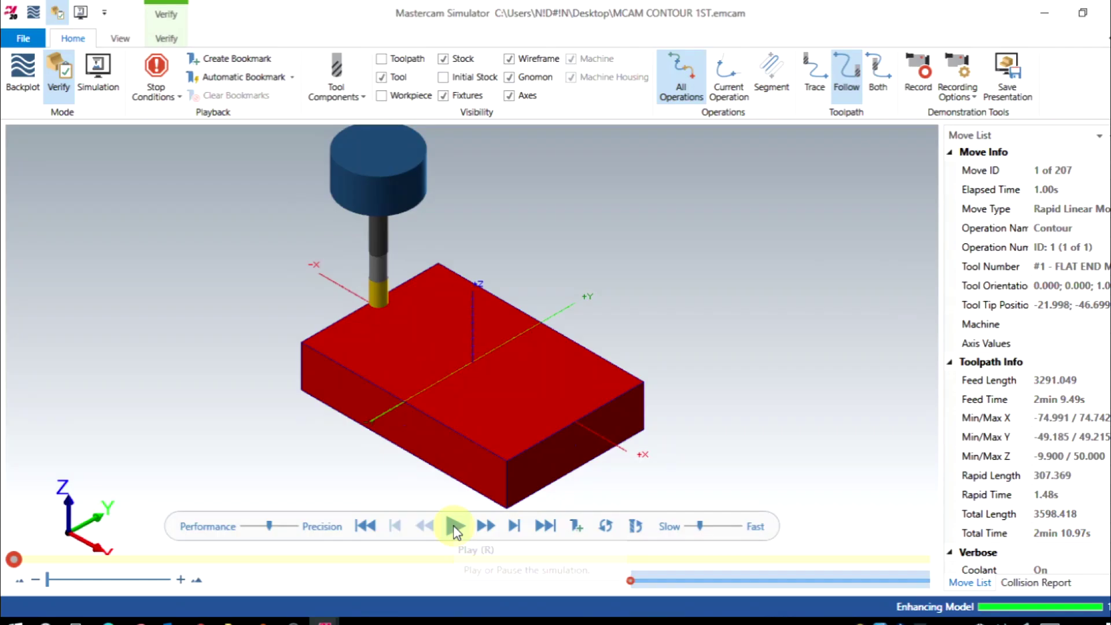
{"action": "left_click", "coordinate": [454, 527]}
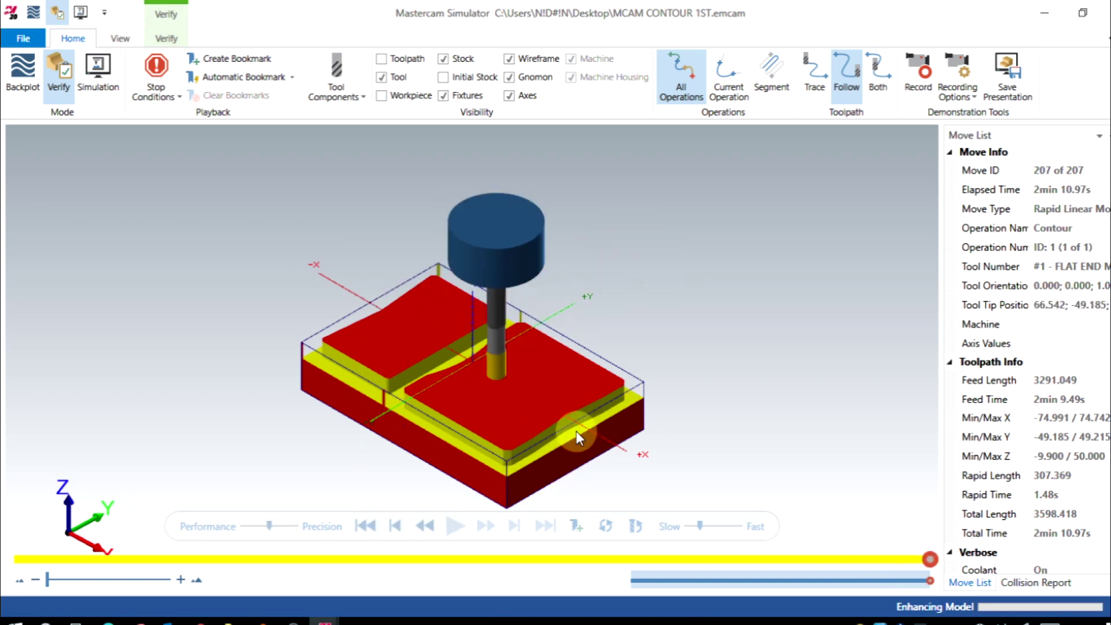
- Measure a point on the machined part edge, showing Z -9.900 and 0.1 deviation
{"action": "left_click", "coordinate": [167, 40]}
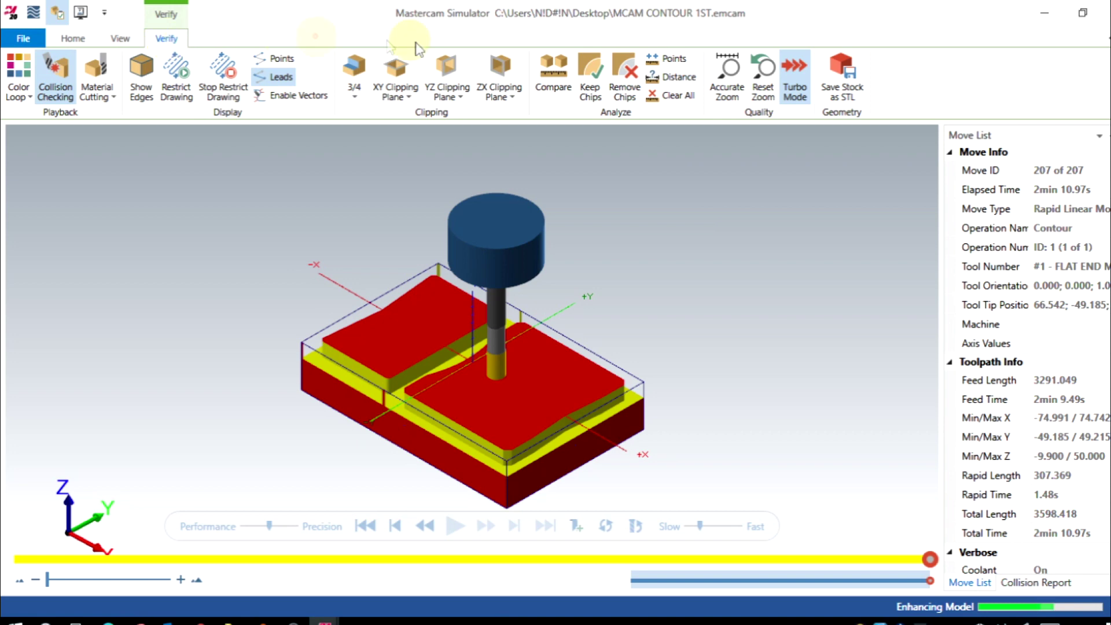
{"action": "left_click", "coordinate": [667, 59]}
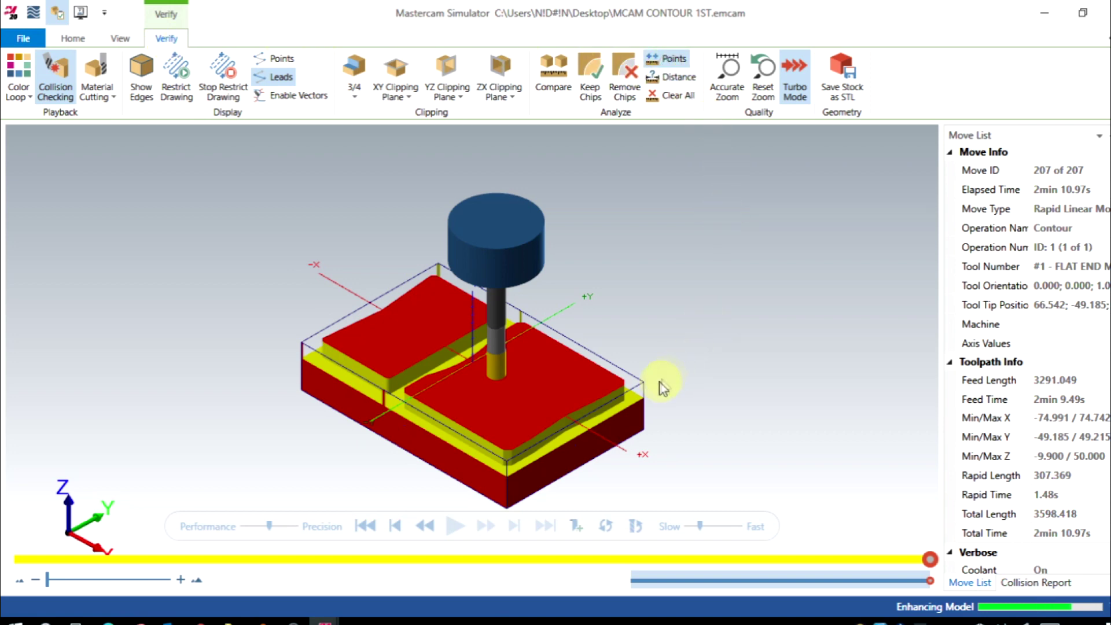
{"action": "left_click", "coordinate": [590, 423]}
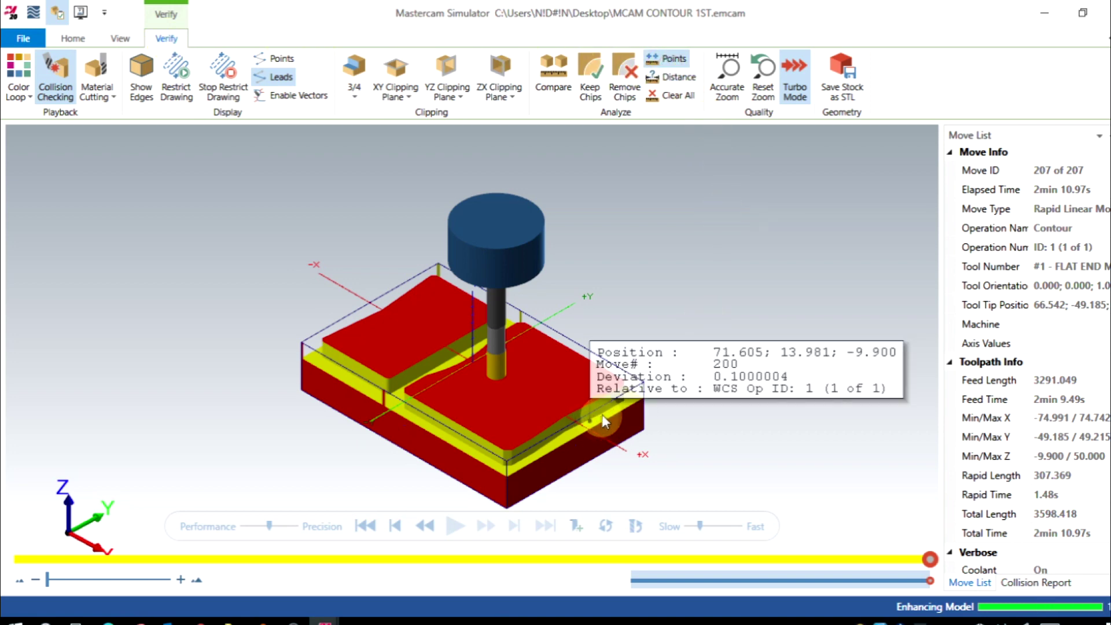